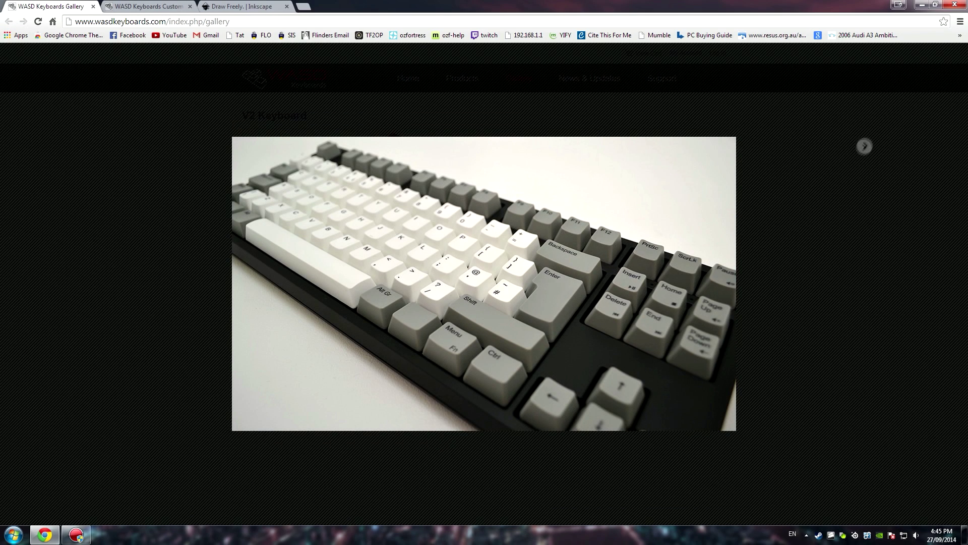
Step: Page through the WASD gallery photos, close the enlarged view, and return to the home page tab
click(863, 148)
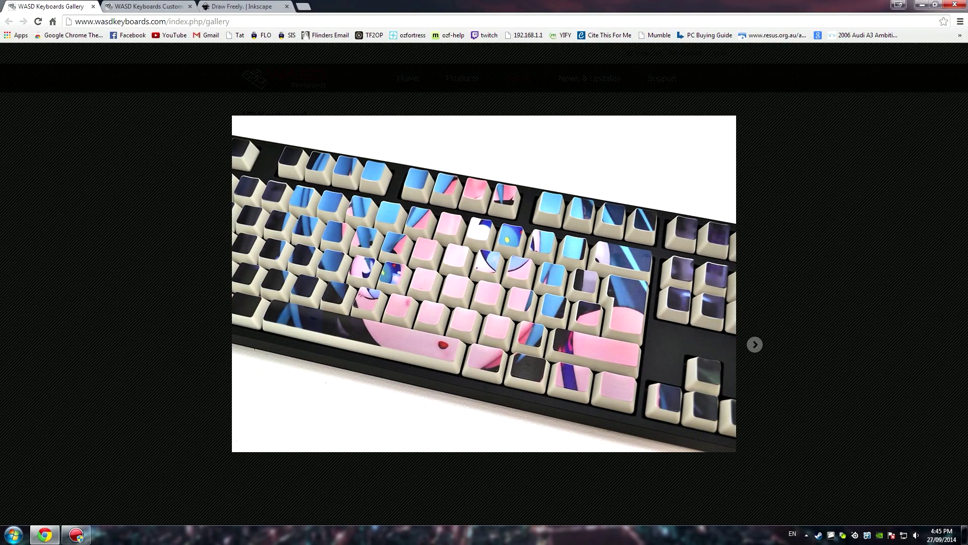
click(755, 344)
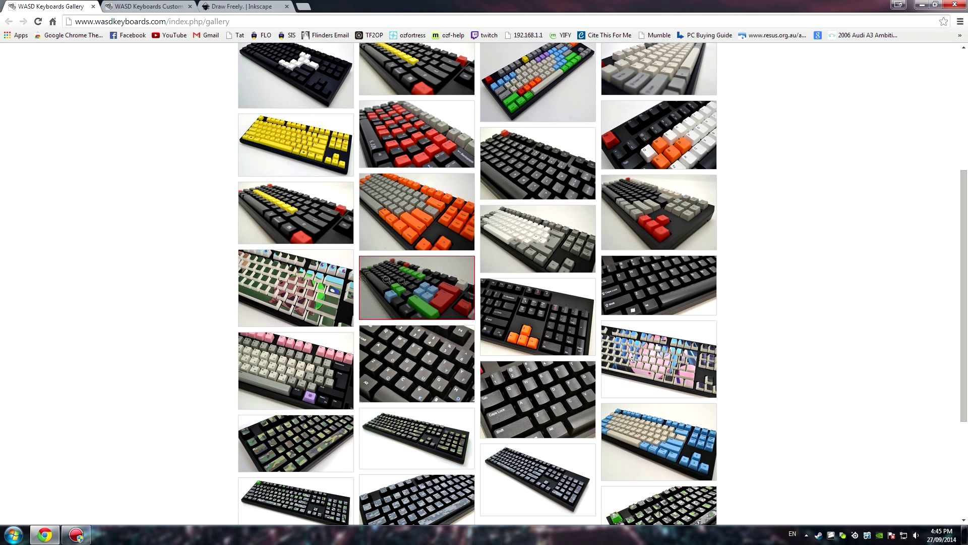
scroll(153, 243, up, 10)
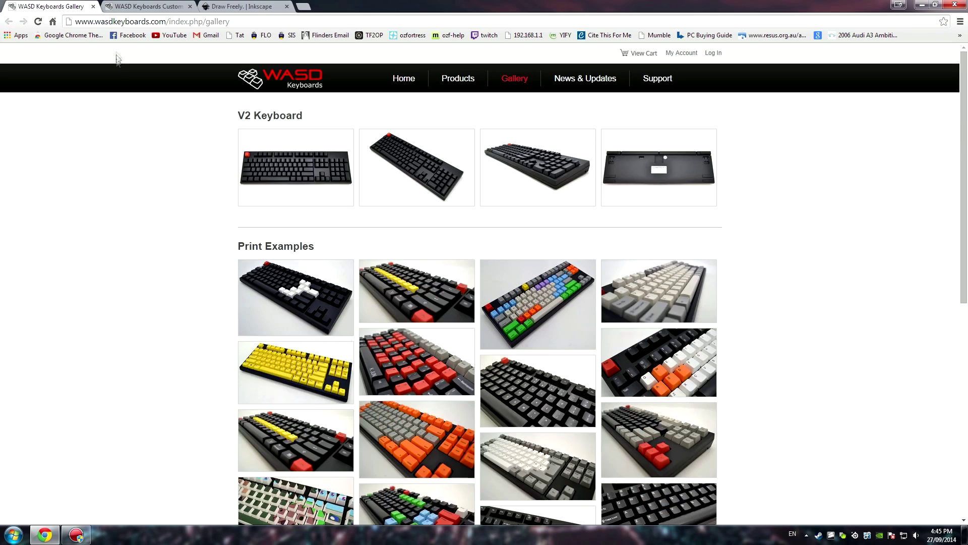
click(98, 6)
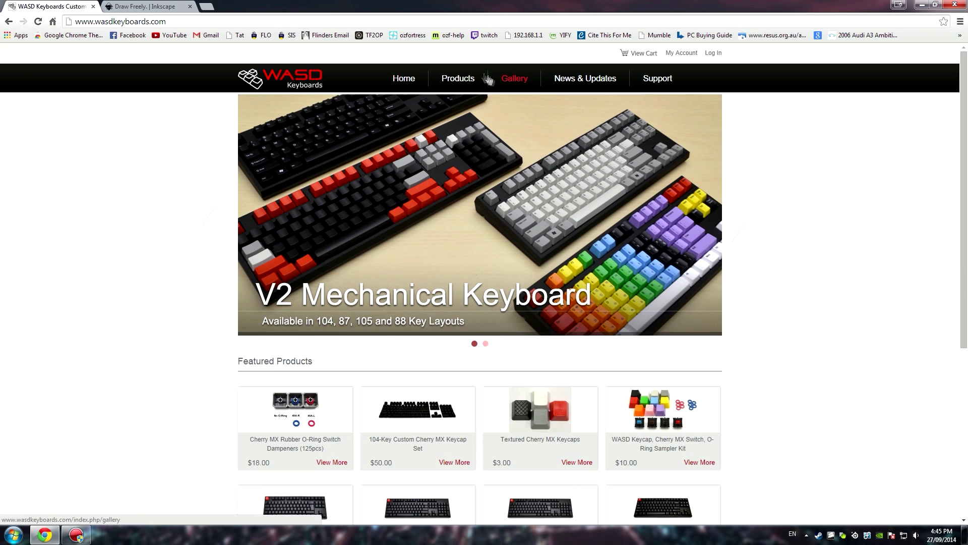
Step: Open the Layout Template Files article in the WASD support center
click(649, 78)
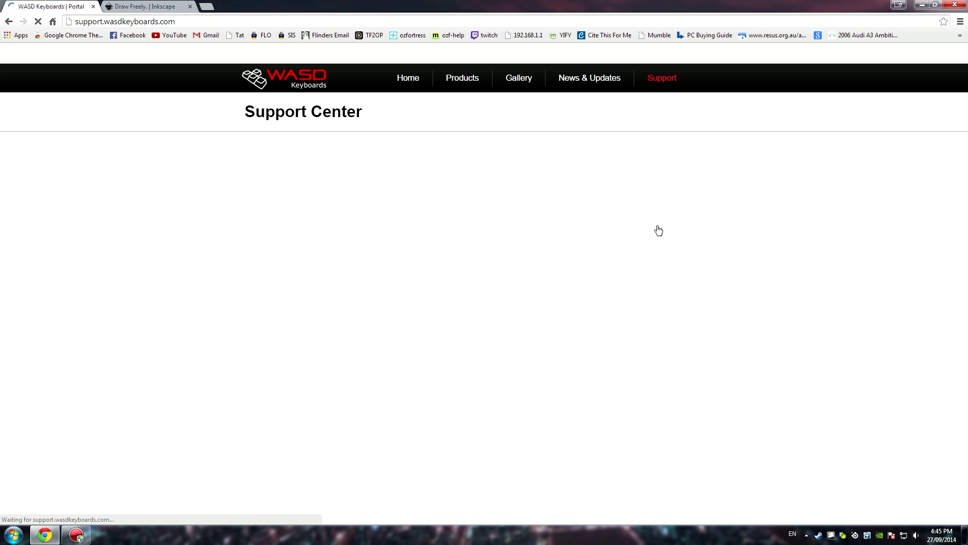
scroll(618, 272, down, 2)
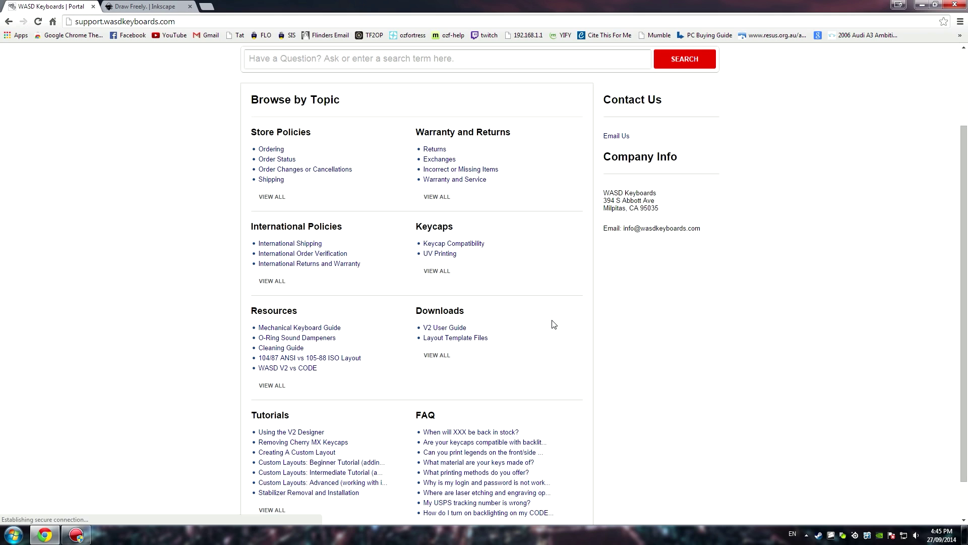
click(457, 338)
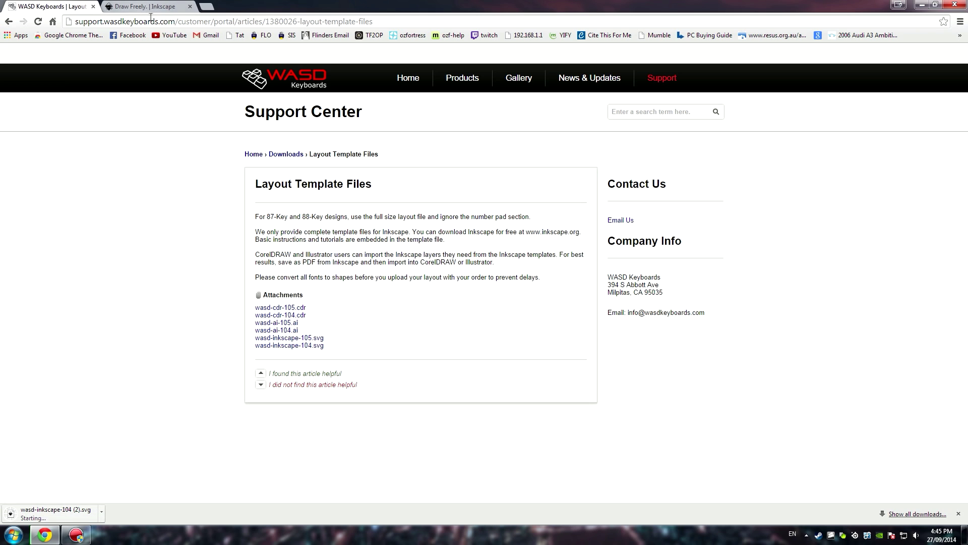
Step: Check the Inkscape download page, close its tab, and restore Chrome to a smaller window
click(139, 6)
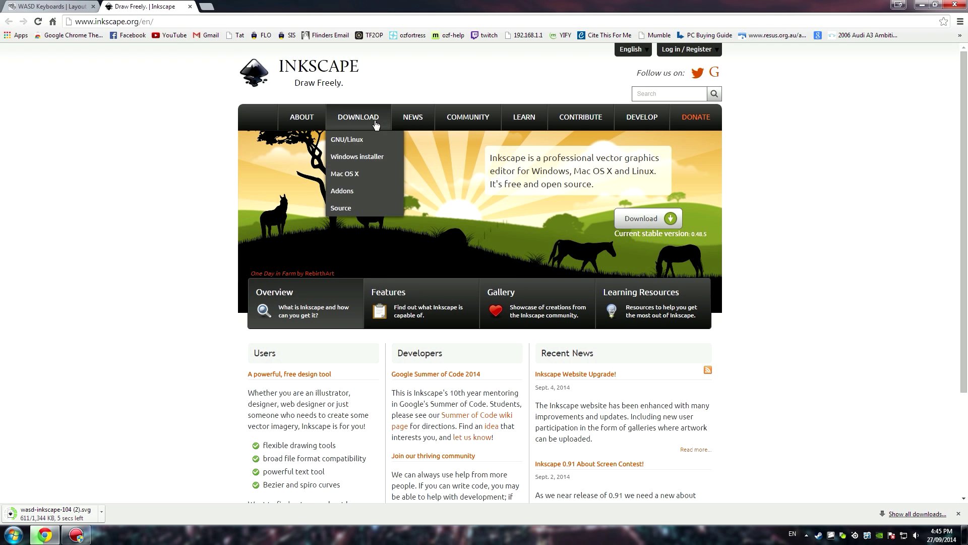
click(358, 116)
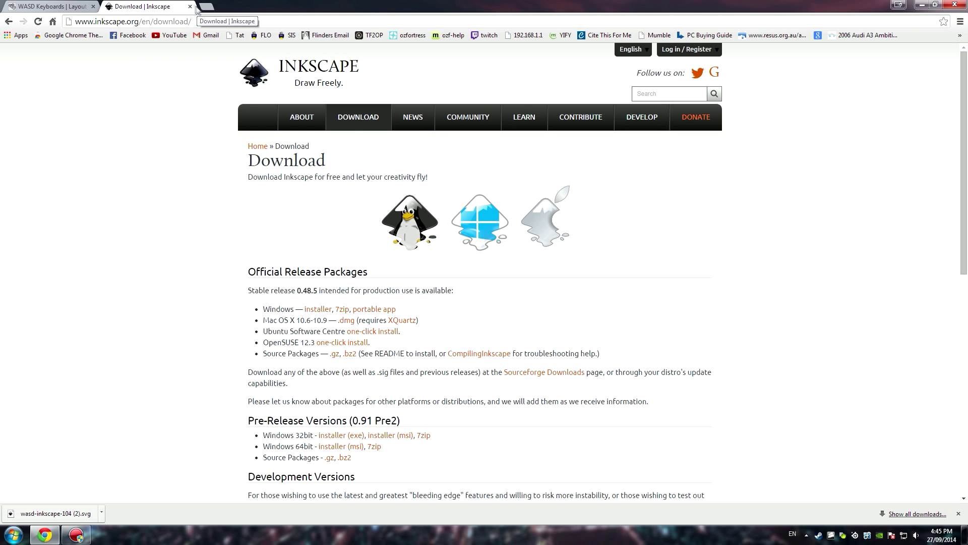
click(190, 6)
drag(189, 8, 257, 48)
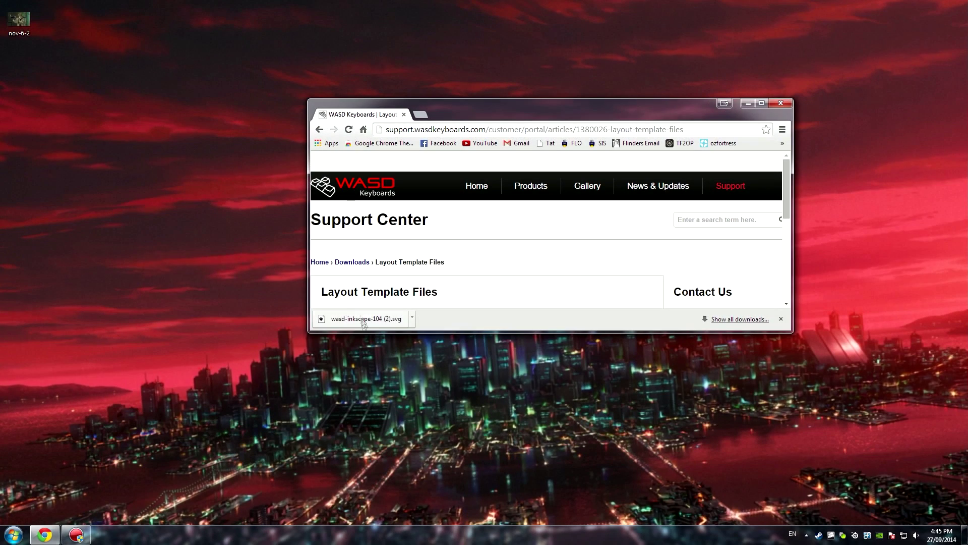
Step: Put wasd-inkscape-104 (2).svg on the desktop and open it with Inkscape Portable
drag(364, 318, 133, 128)
click(748, 103)
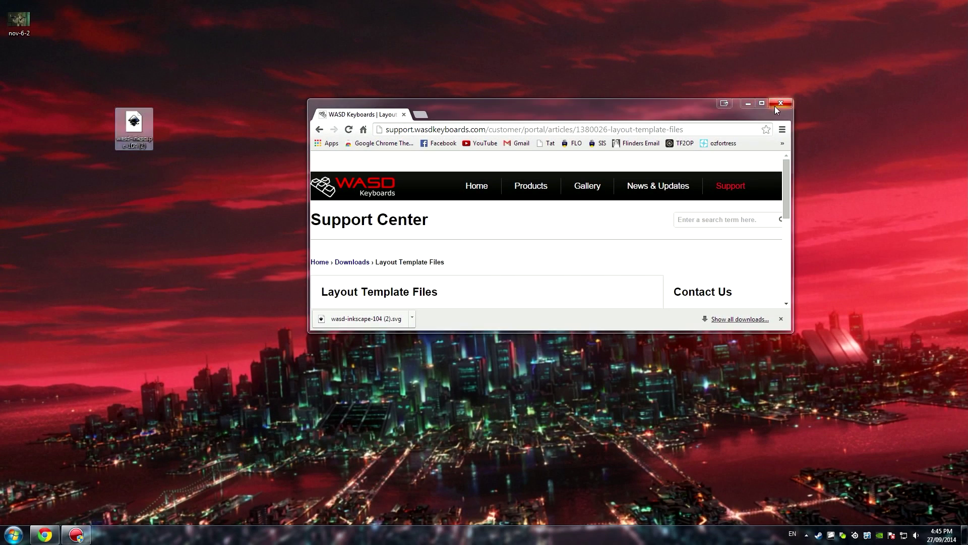
right_click(117, 135)
mouse_move(167, 151)
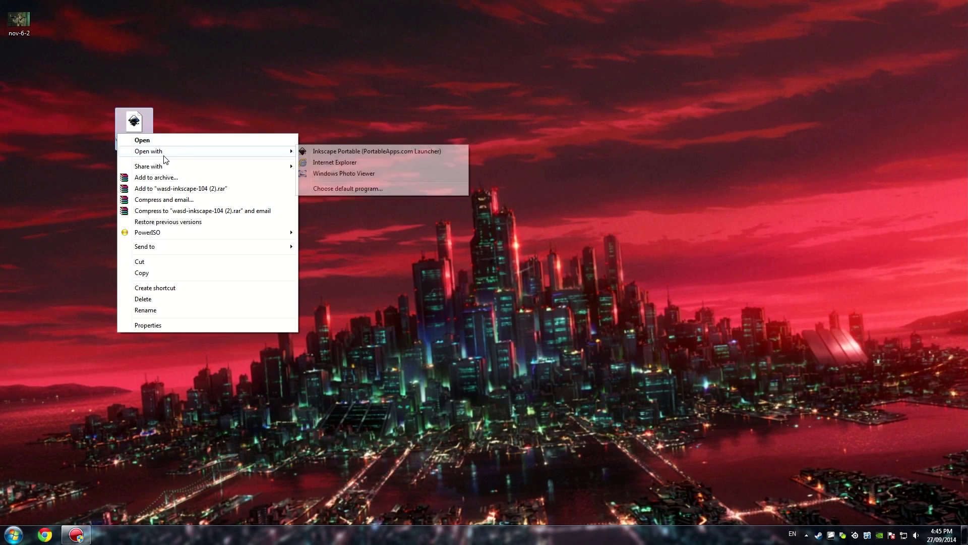
click(340, 152)
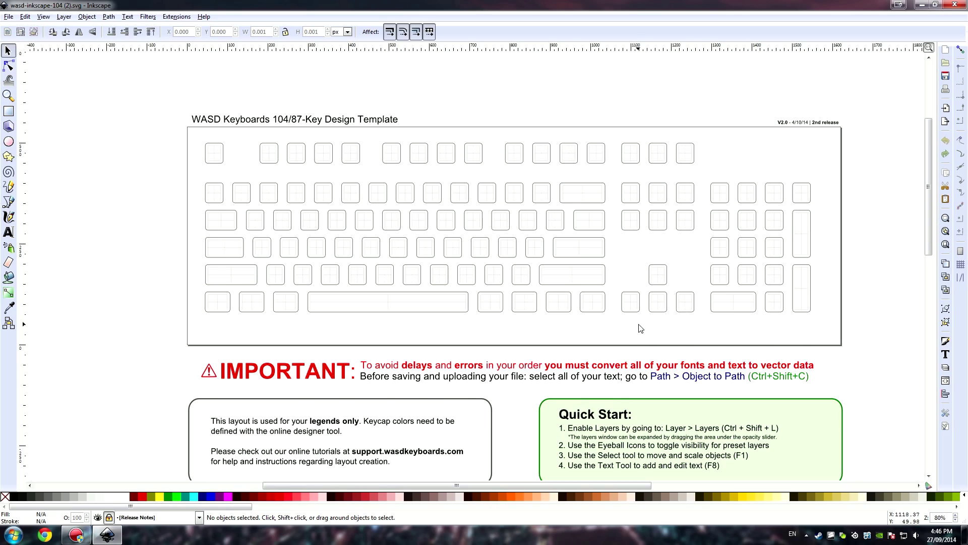
Step: Read through the template notes and open the Layers dialog with Shift+Ctrl+L, positioning it on the right
scroll(640, 329, down, 20)
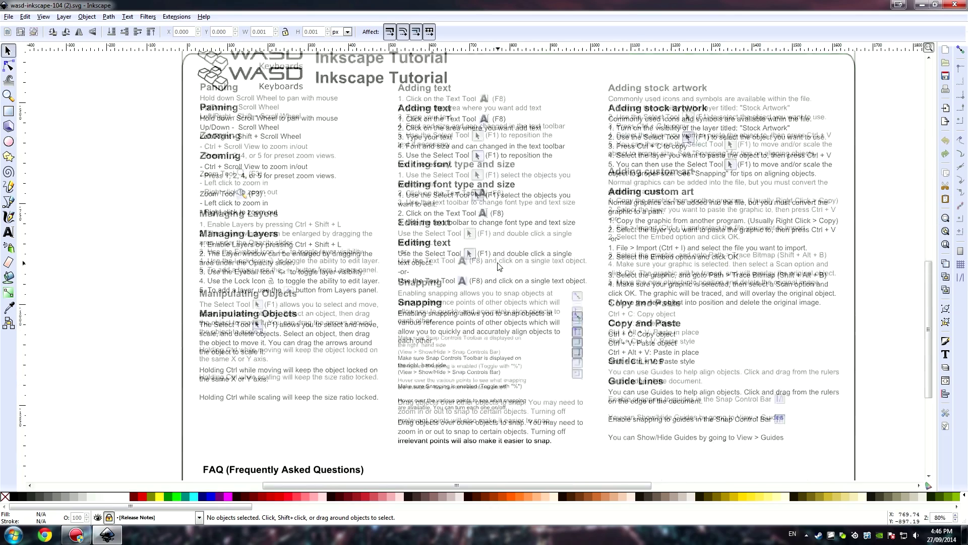
scroll(498, 266, down, 8)
scroll(545, 284, up, 16)
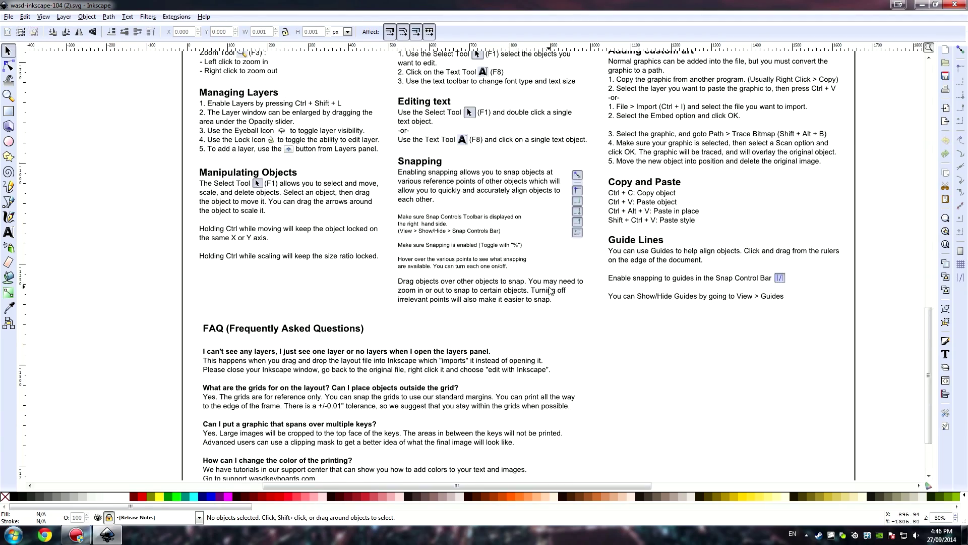
scroll(554, 306, up, 8)
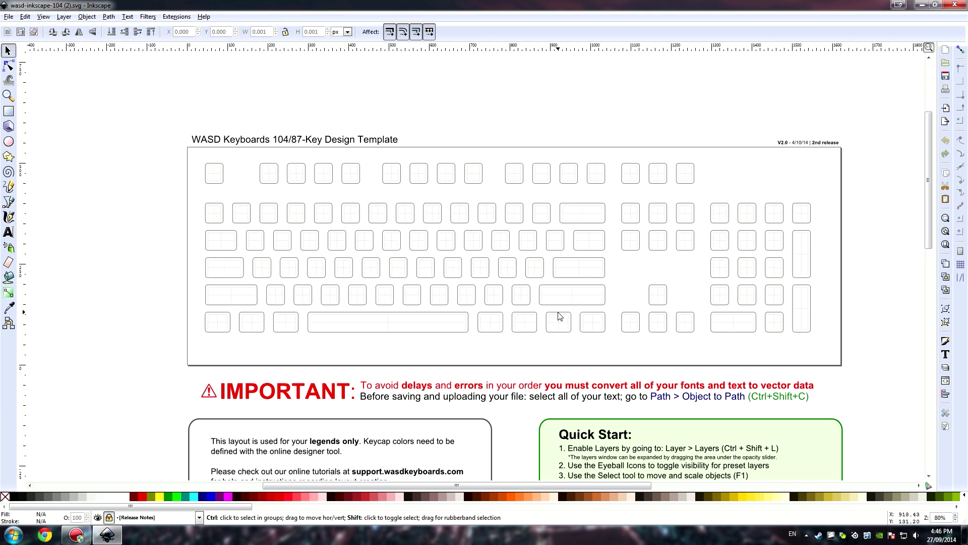
key(ctrl+shift+l)
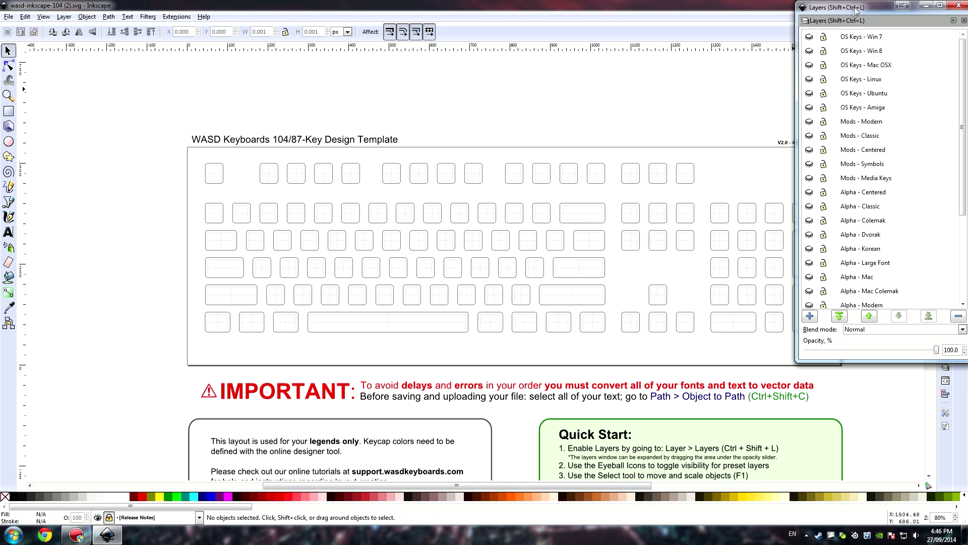
drag(856, 10, 671, 152)
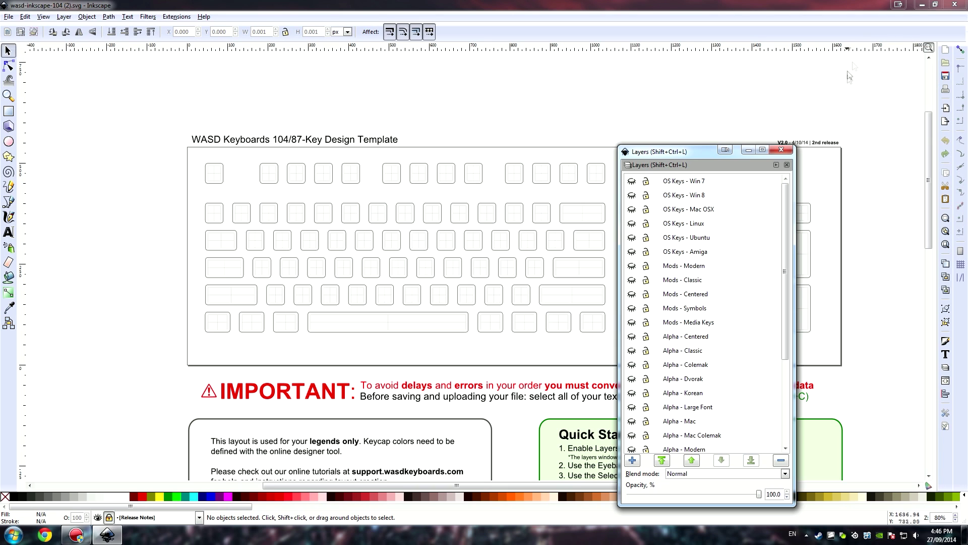
drag(709, 152, 849, 57)
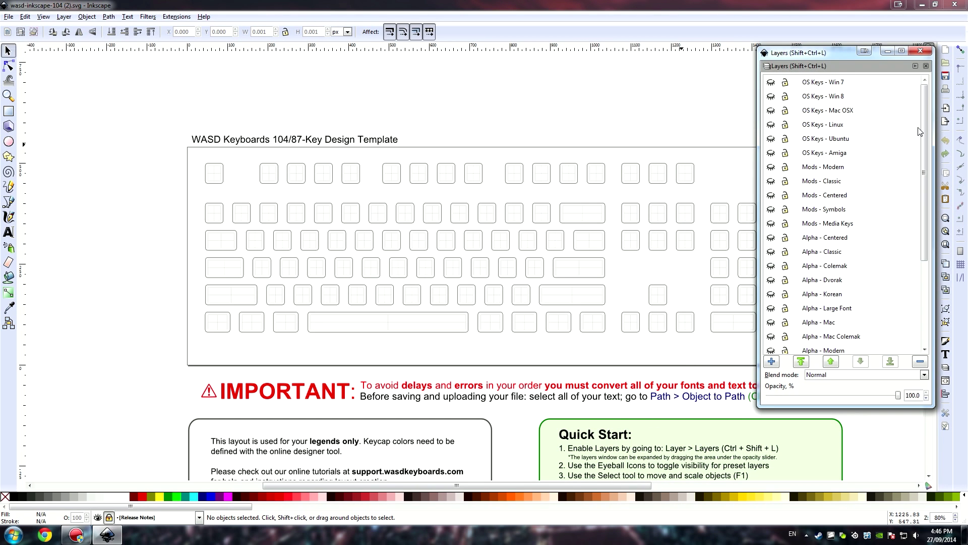
mouse_move(919, 131)
mouse_down()
mouse_move(917, 216)
mouse_move(919, 126)
mouse_up()
Step: Make the OS Keys - Win 7, Mods - Modern and Alpha - Large Font layers visible
click(771, 82)
click(771, 167)
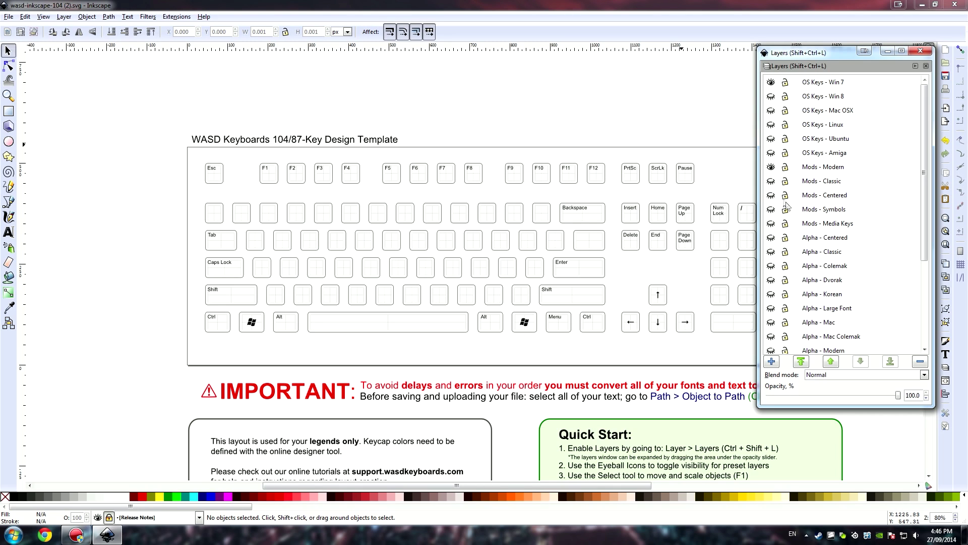
click(771, 308)
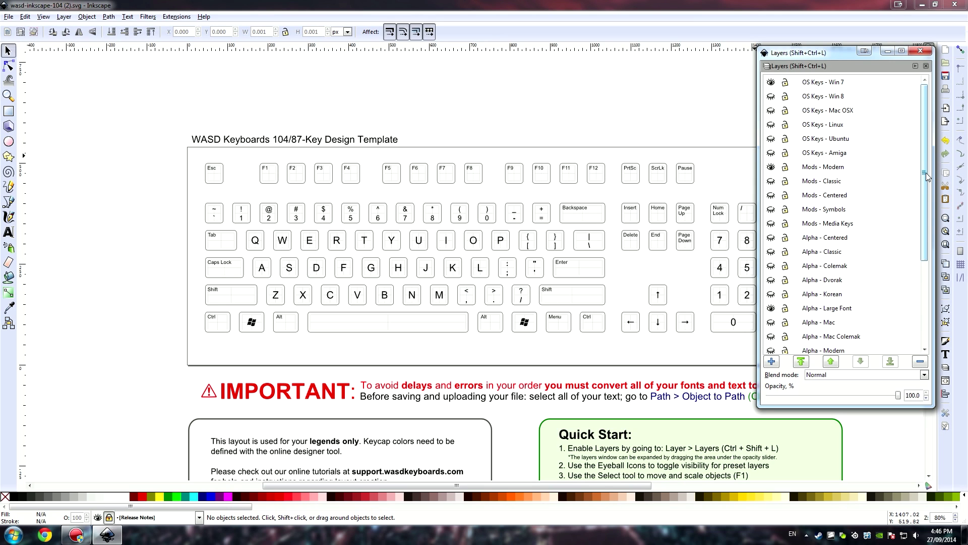
drag(927, 177, 927, 262)
click(888, 51)
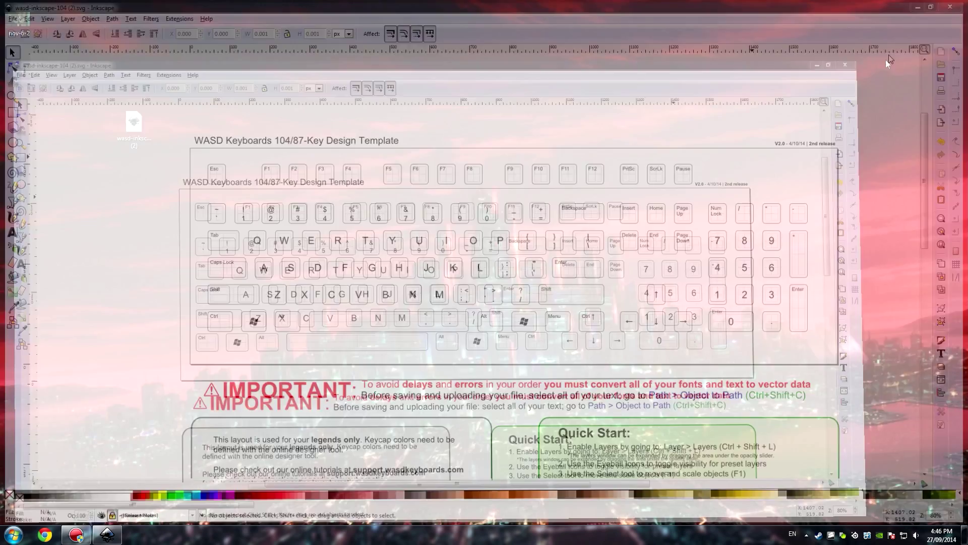
Step: Restore Inkscape, move the Layers window aside, and try editing the P key legend
click(107, 535)
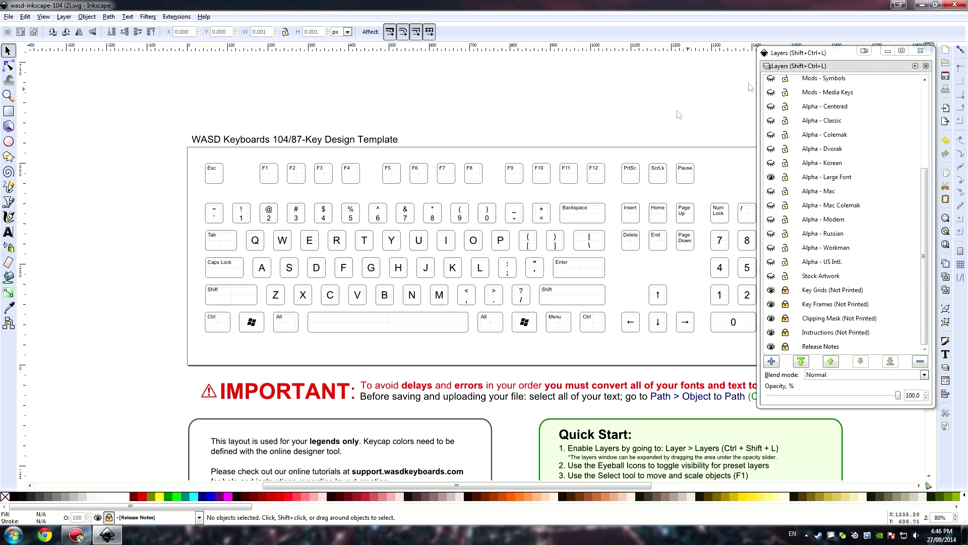
drag(813, 64, 967, 65)
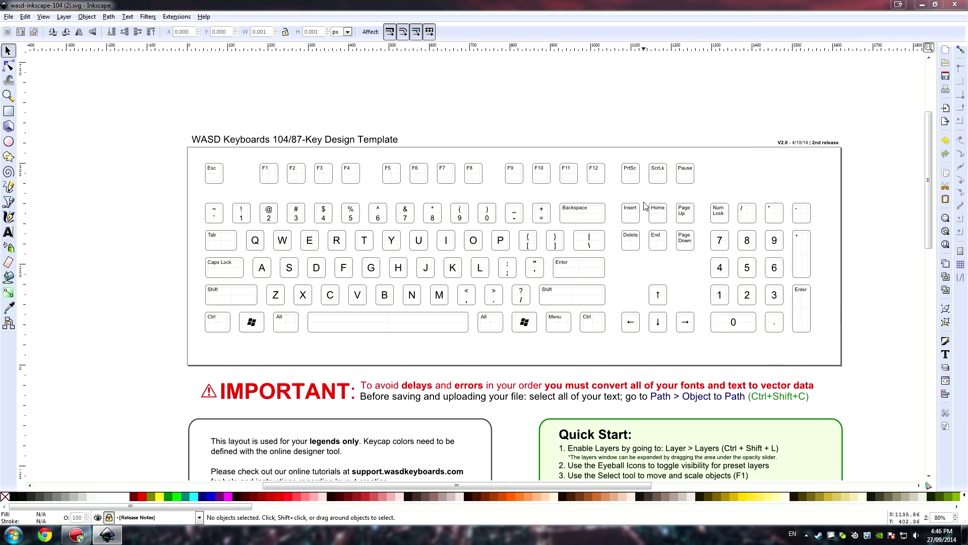
click(350, 217)
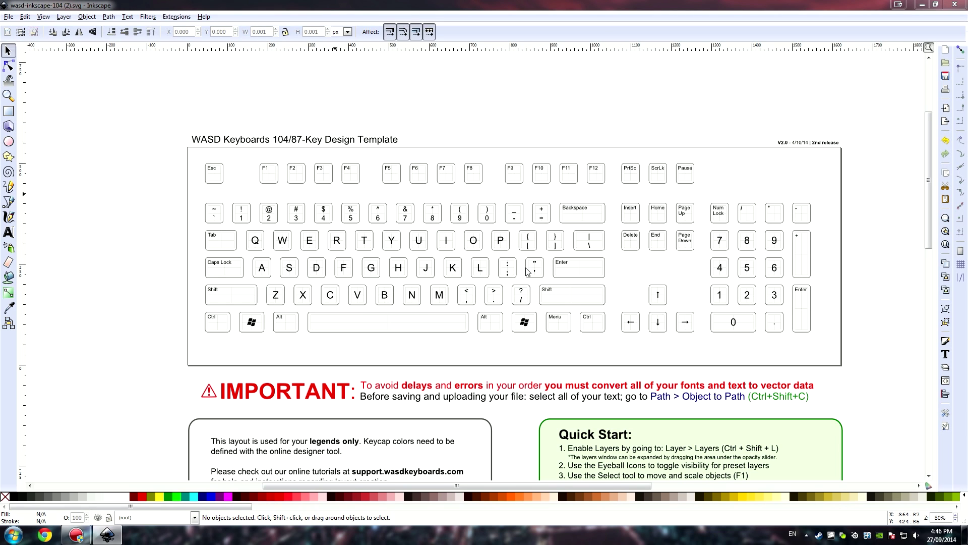
double_click(502, 244)
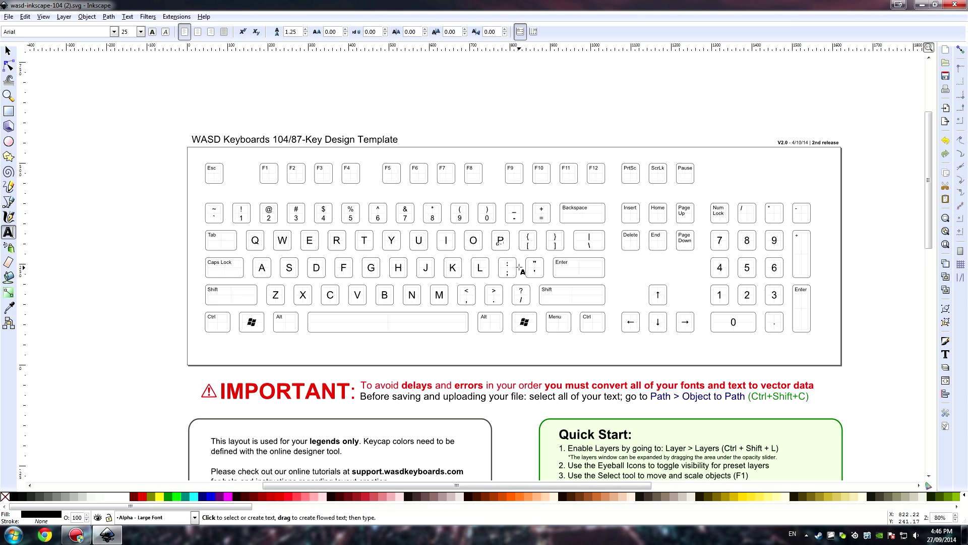
text(sdfjpid)
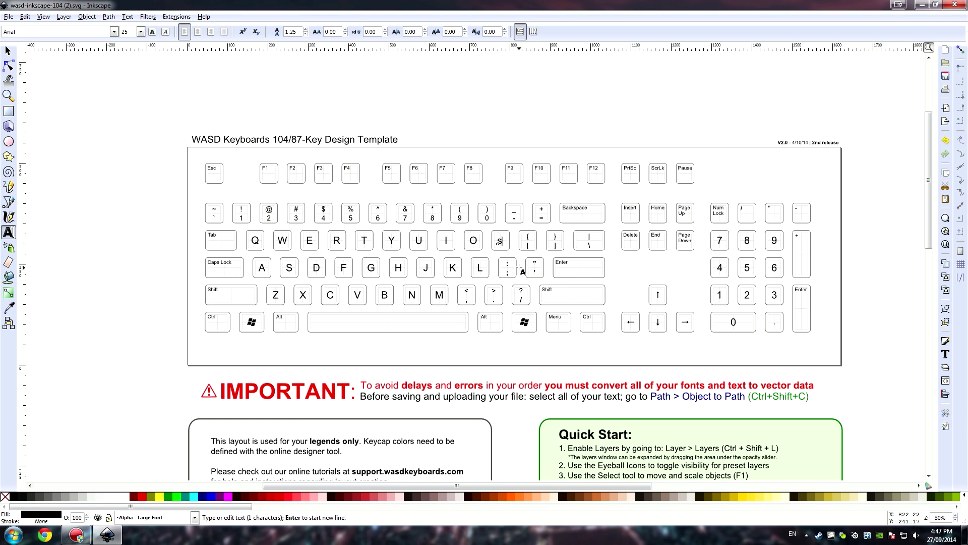
key(BackSpace)
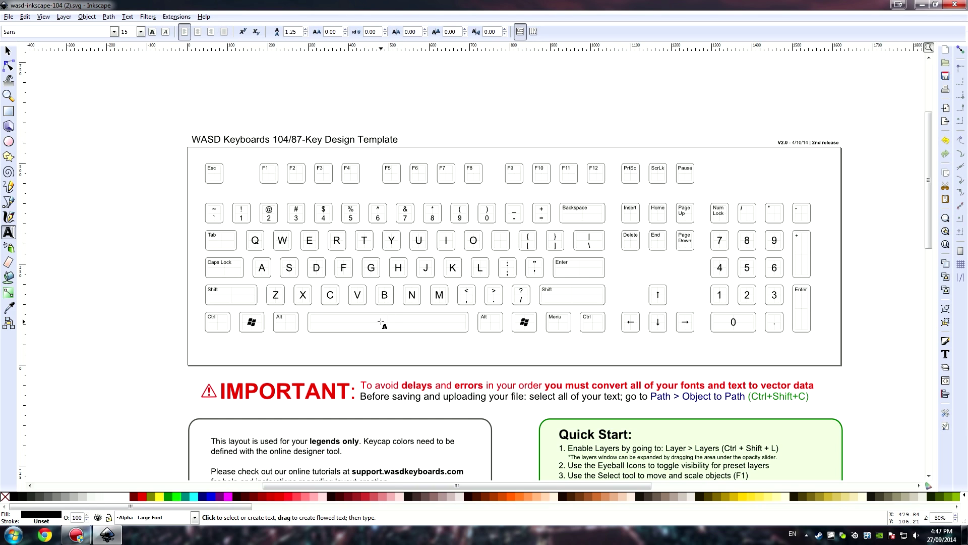
Step: Type the legend 'aedffase' on the spacebar and centre it on the keycap
click(339, 318)
click(321, 334)
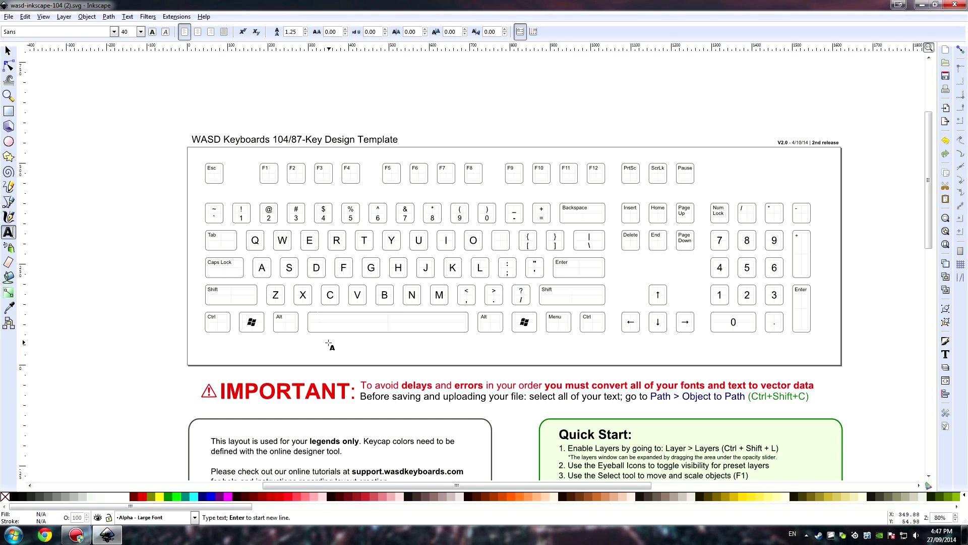
text(aedffase)
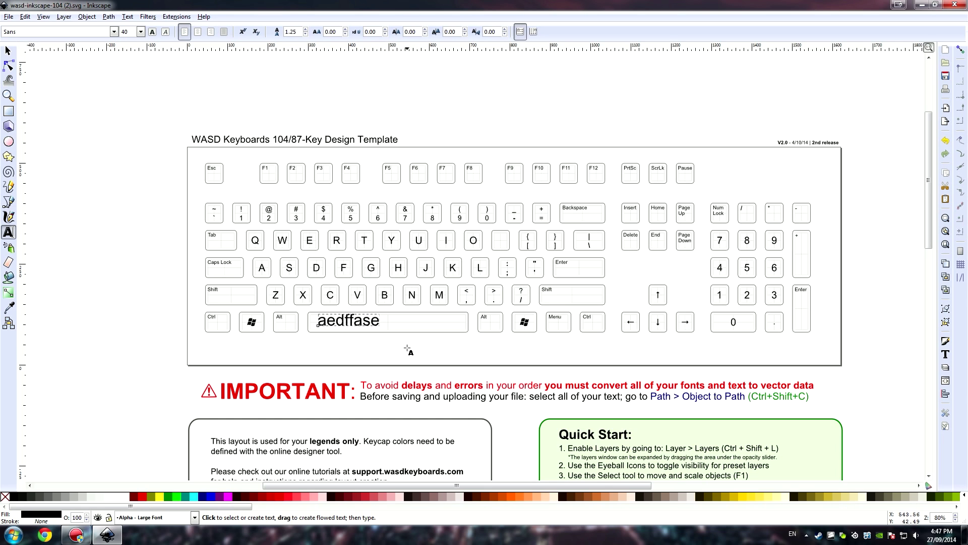
key(F1)
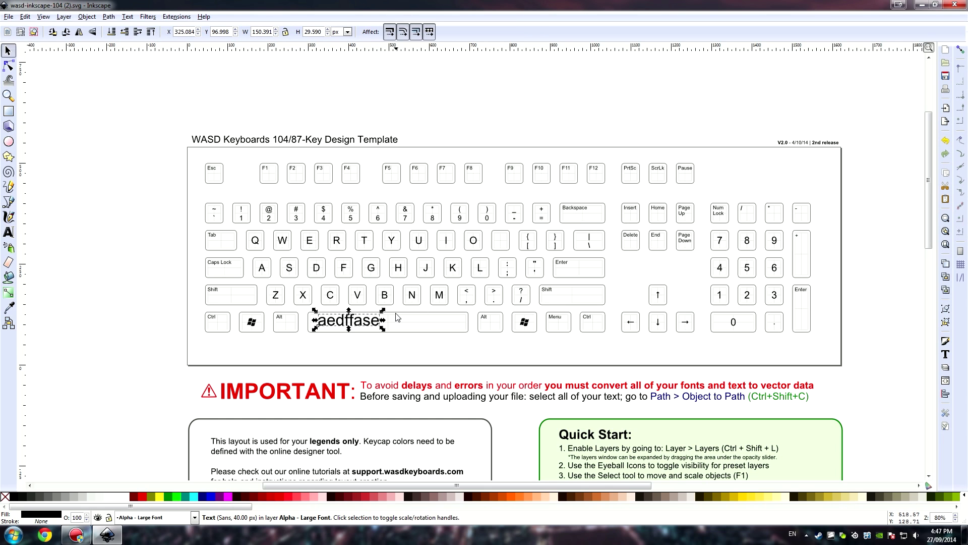
drag(373, 323, 402, 323)
click(418, 432)
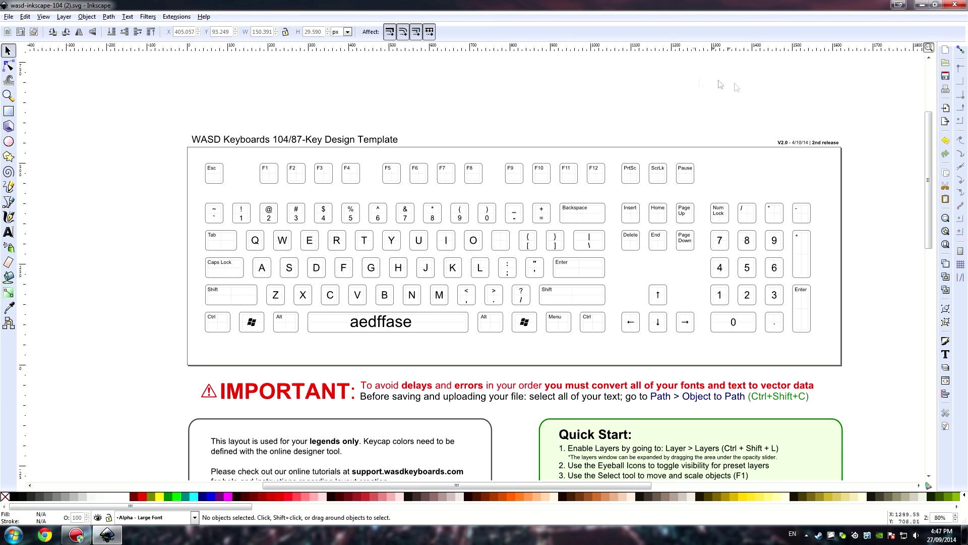
Step: Show the layer list and unlock the Clipping Mask (Not Printed) layer
key(shift+ctrl+l)
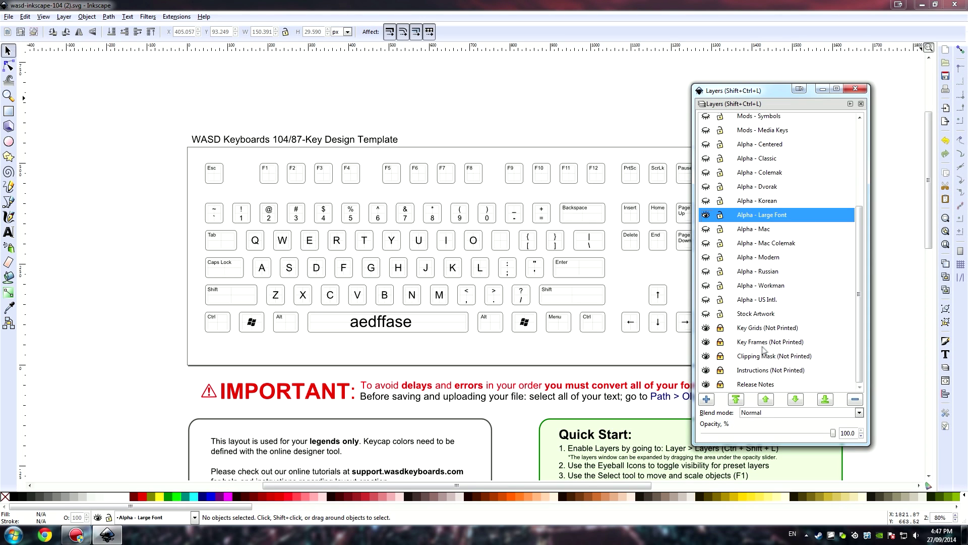
click(746, 359)
click(721, 357)
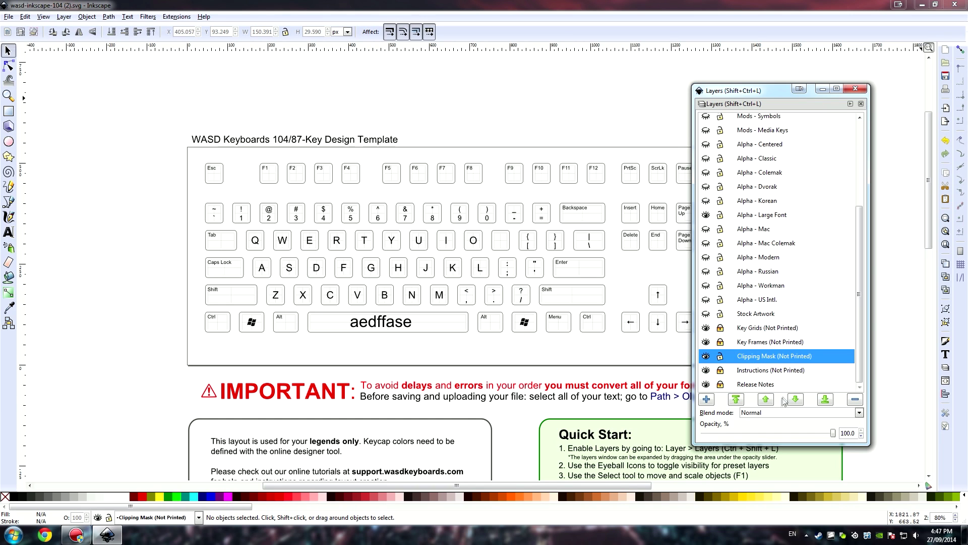
click(710, 402)
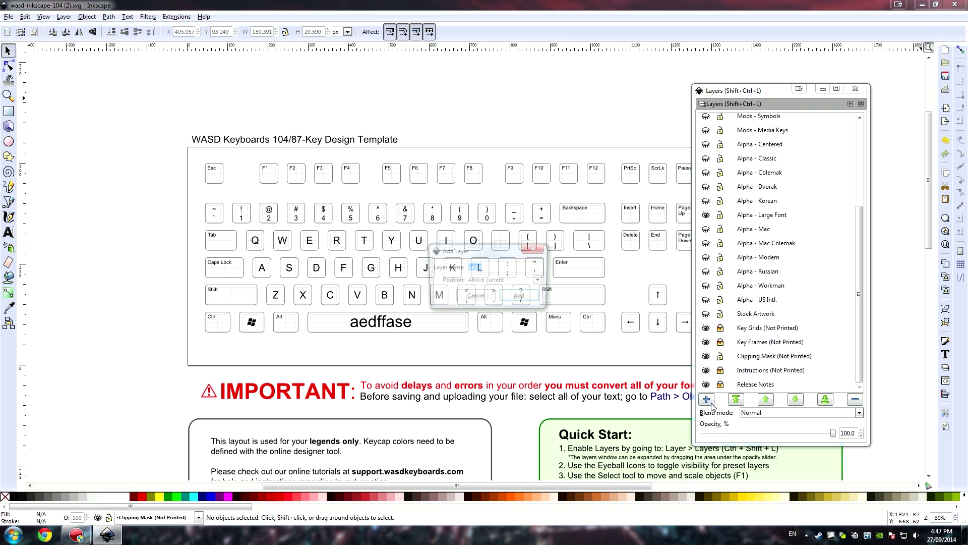
click(485, 297)
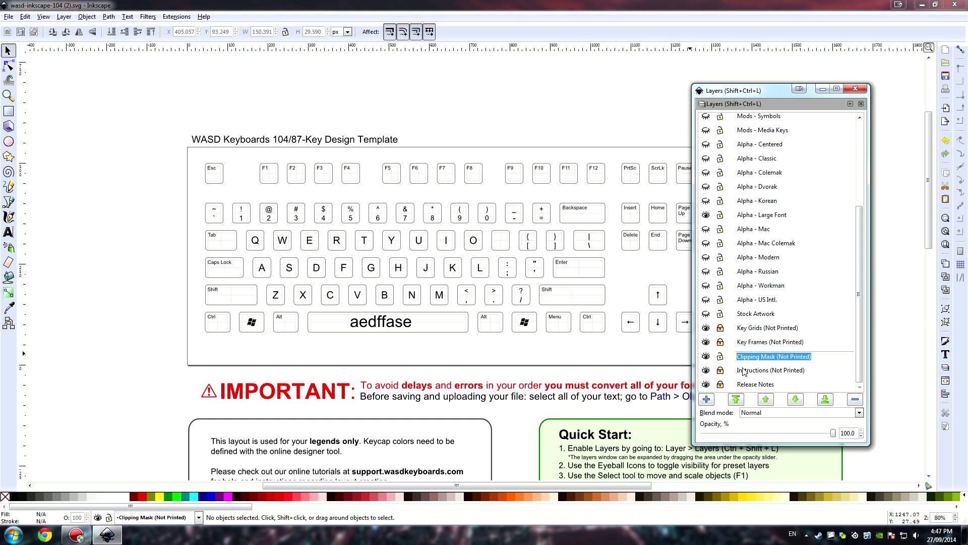
Step: Add a new layer named 'Layer' and lower it just below Clipping Mask (Not Printed)
click(730, 359)
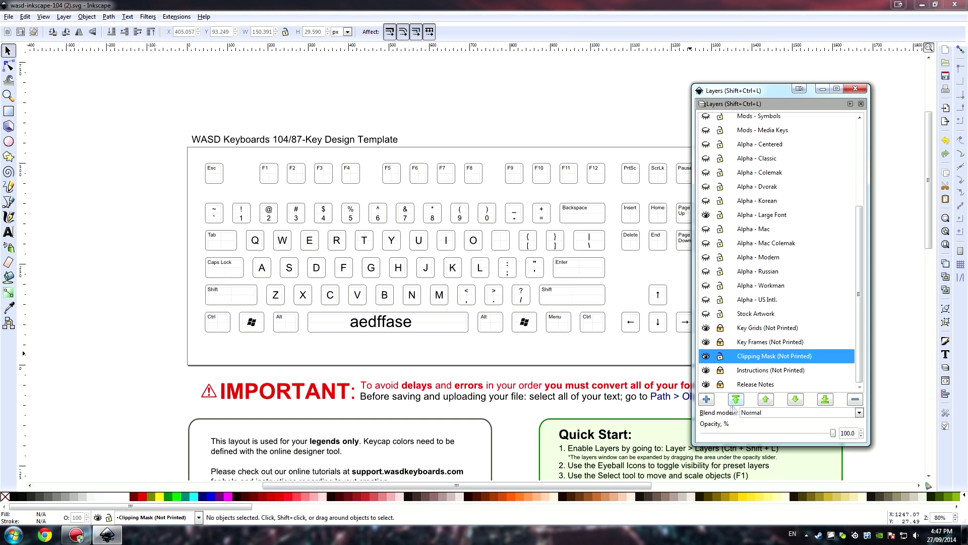
click(710, 402)
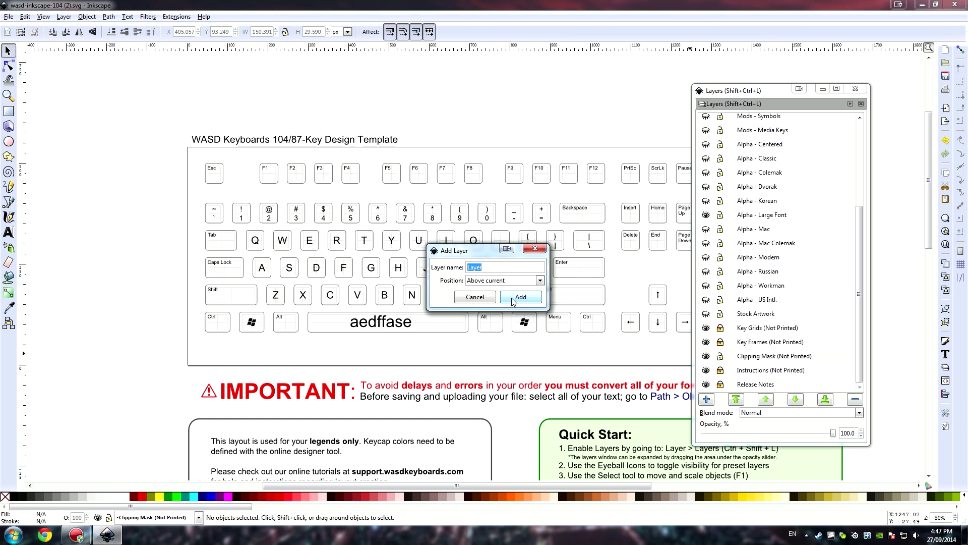
click(512, 301)
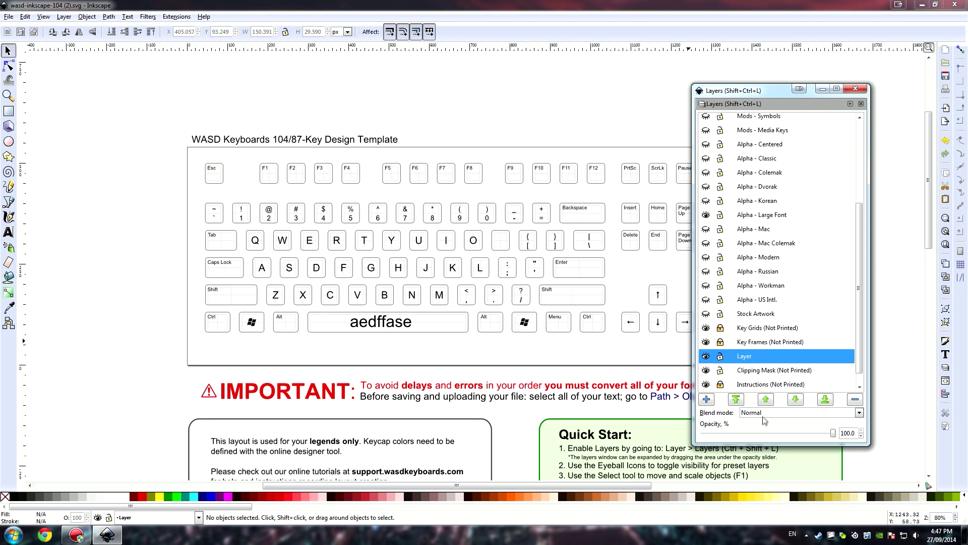
click(795, 400)
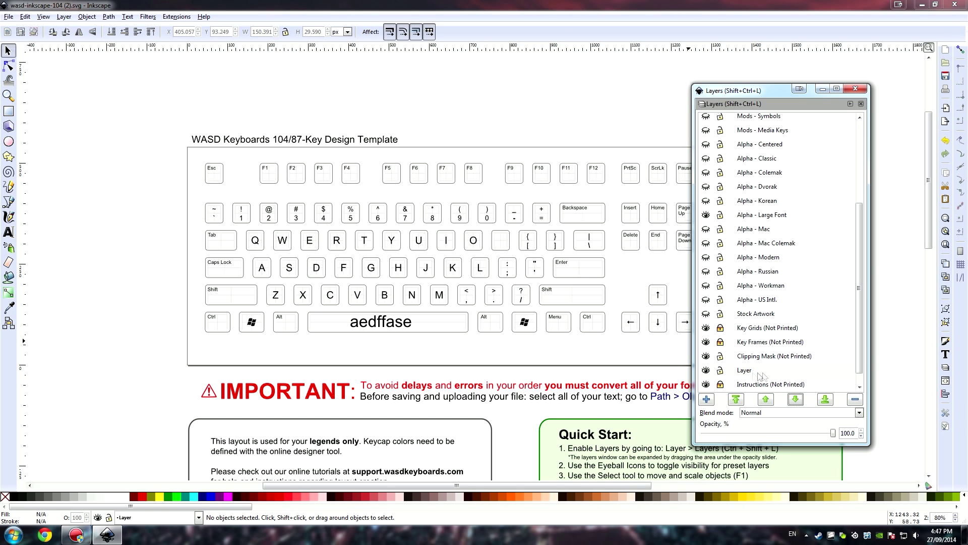
Step: Embed the 2560 × 1600 anime JPEG into the new Layer over the keyboard template
click(730, 373)
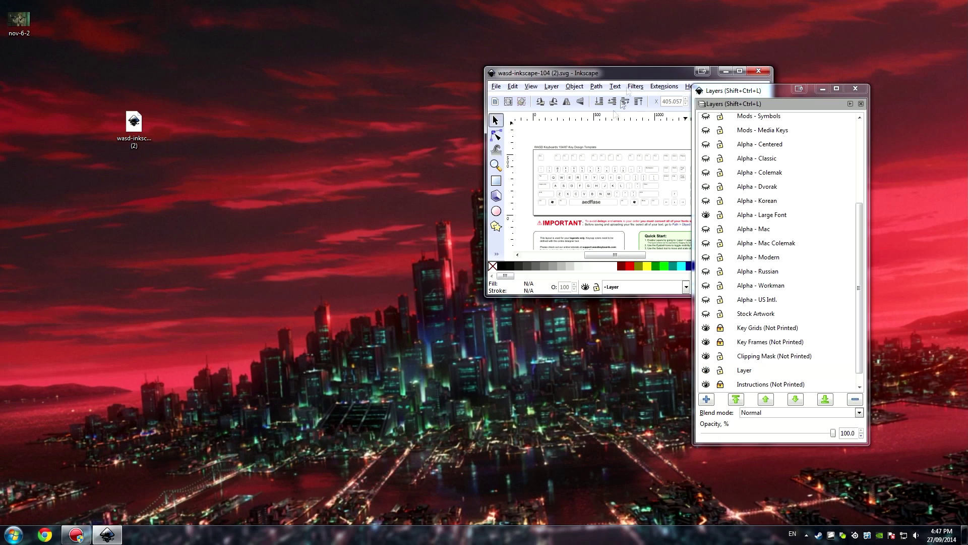
drag(133, 124, 609, 188)
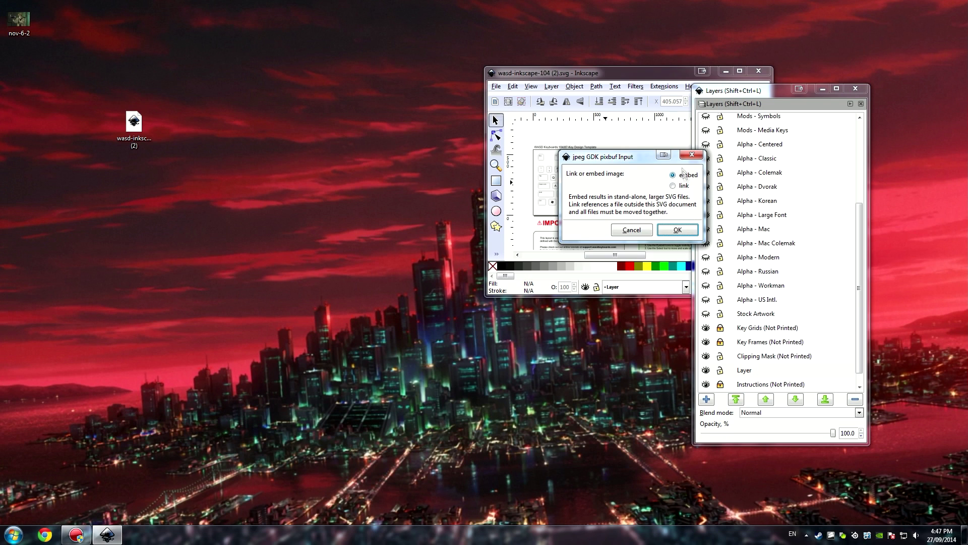
click(677, 229)
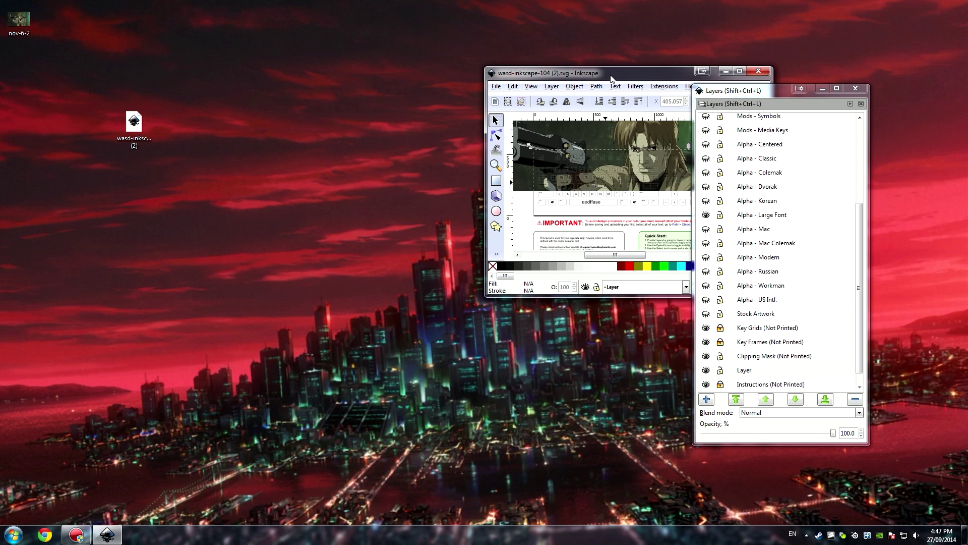
drag(610, 79, 570, 0)
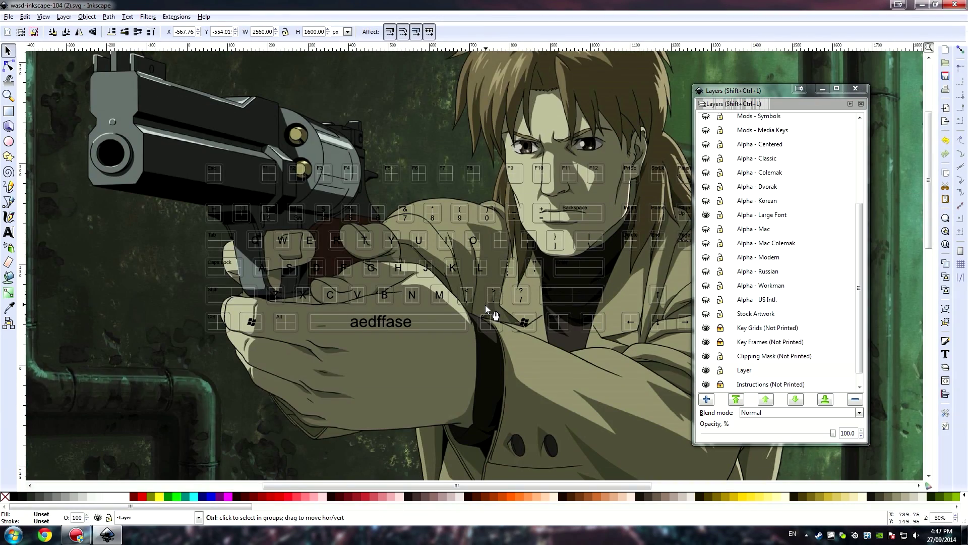
scroll(485, 305, down, 2)
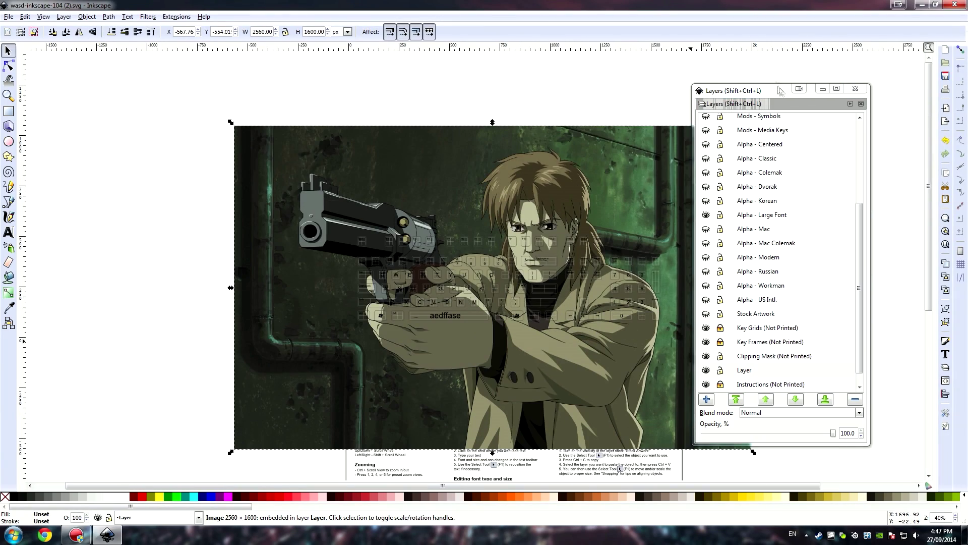
Step: Scale the anime image to about 1884×1177 px and place it over the keyboard at X -105.42, Y -526.52
drag(769, 94, 856, 55)
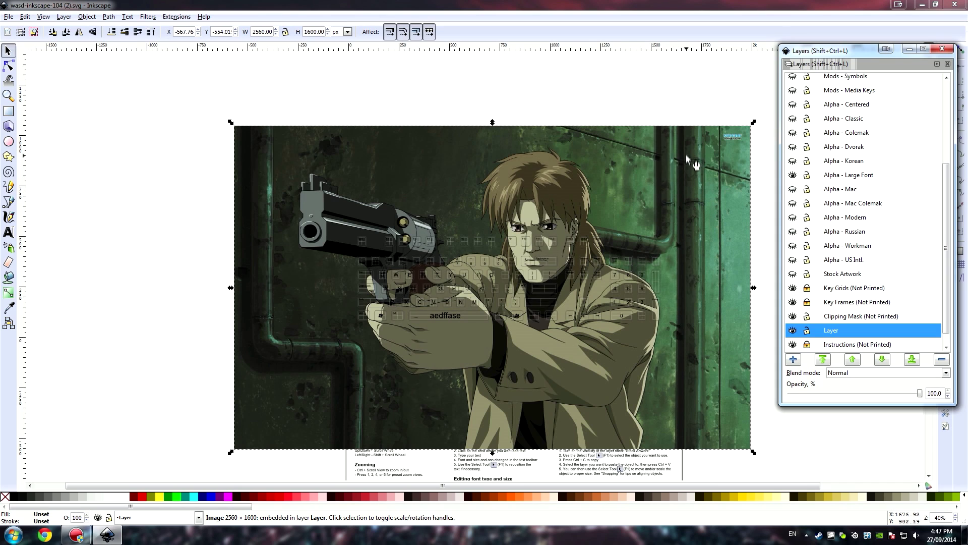
key(super)
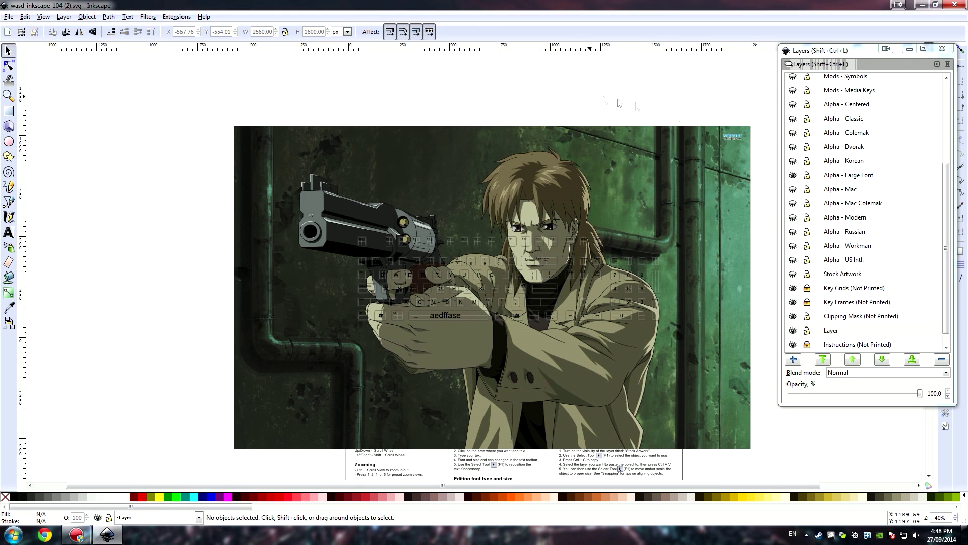
click(733, 147)
drag(754, 123, 588, 210)
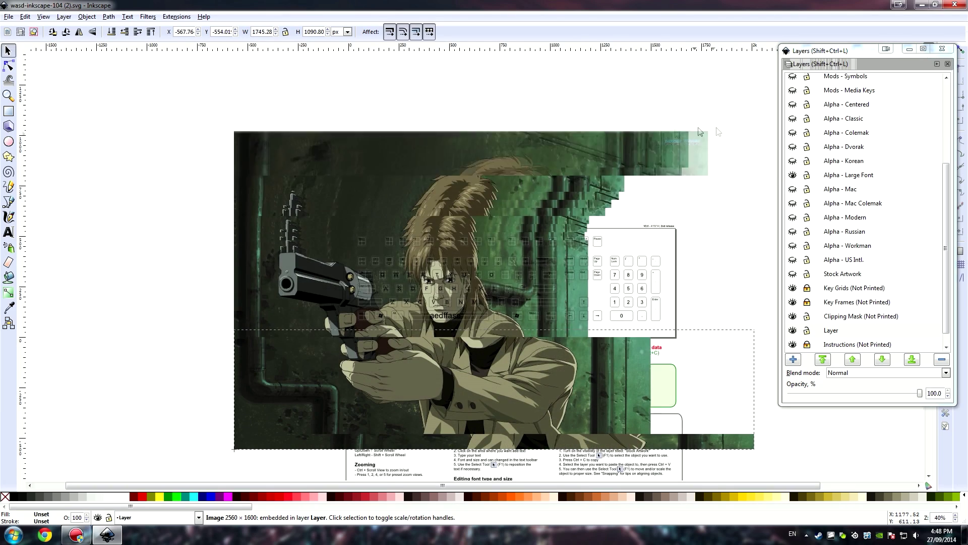
drag(700, 132, 644, 210)
drag(510, 225, 609, 217)
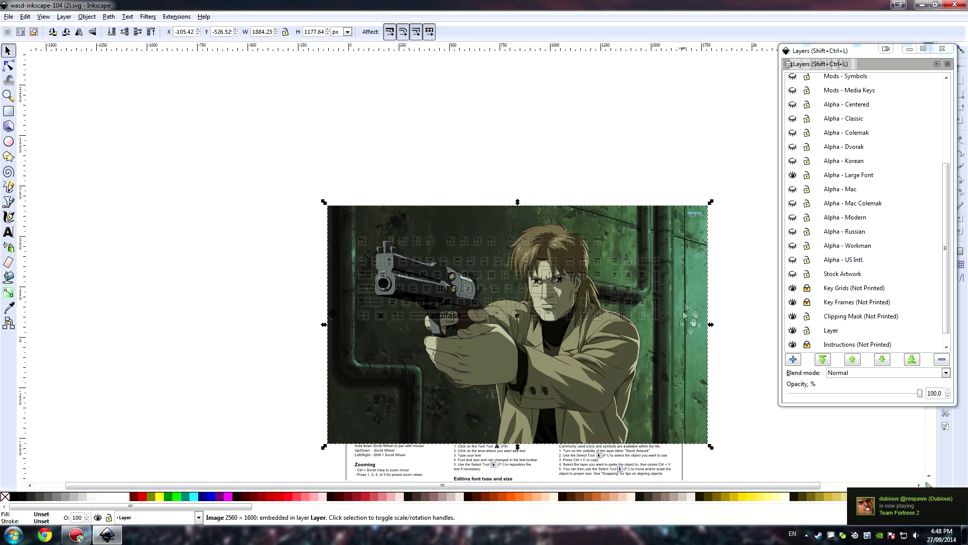
ctrl+scroll(675, 343, up, 1)
scroll(429, 428, up, 2)
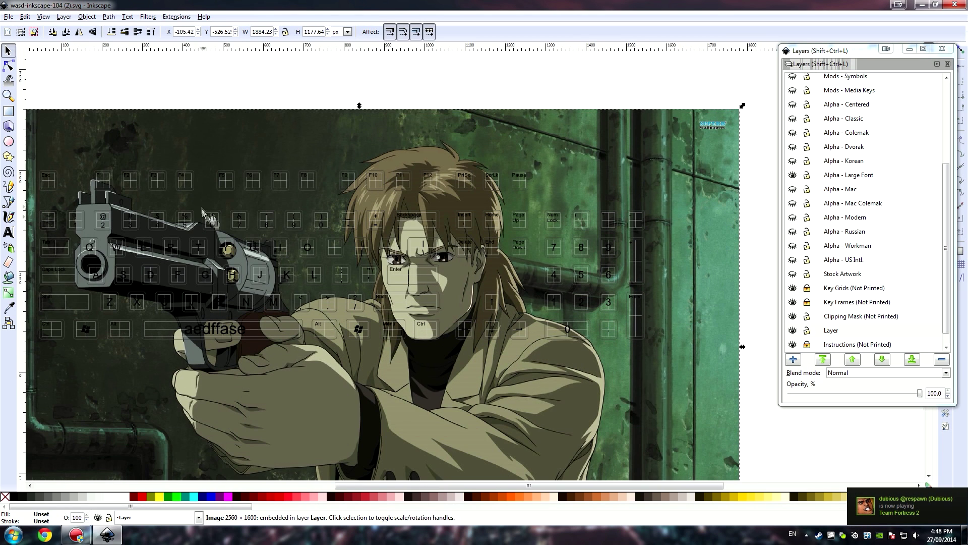
drag(387, 489, 366, 485)
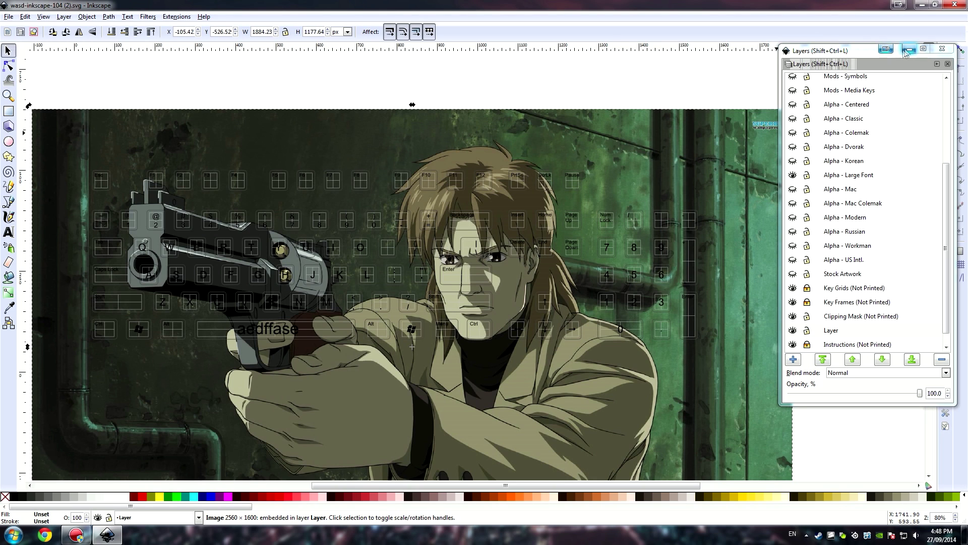
Step: Close the Layers panel and select the anime image together with the keyboard key shapes
click(942, 48)
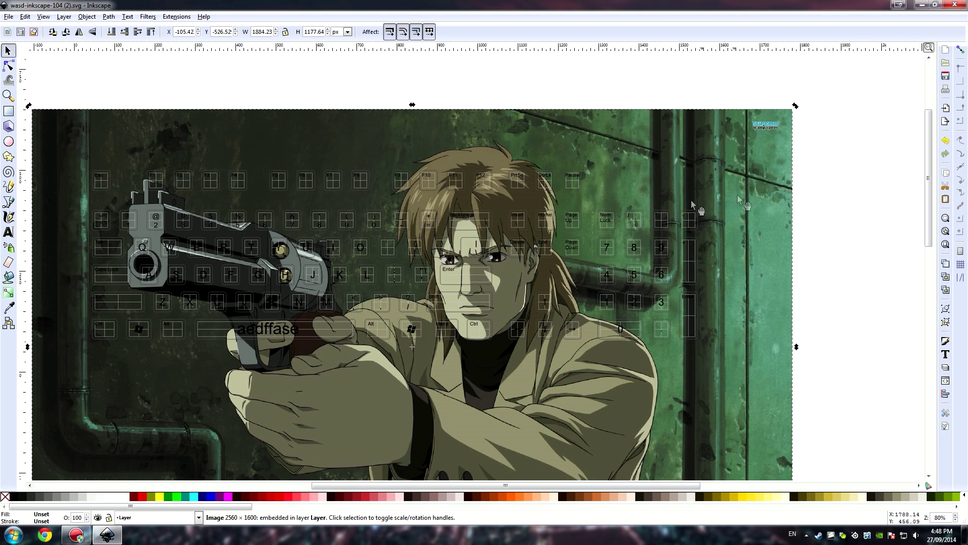
shift+click(690, 255)
shift+click(690, 256)
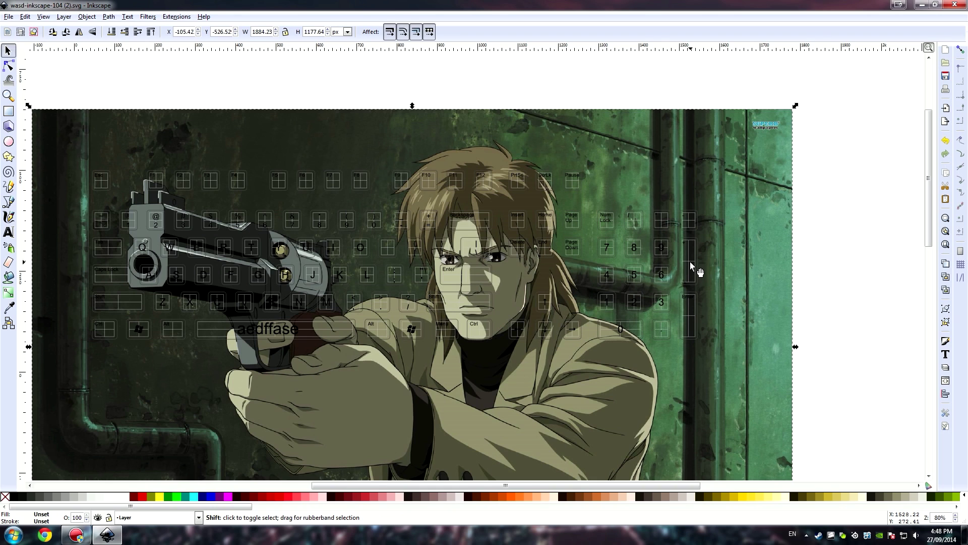
click(662, 276)
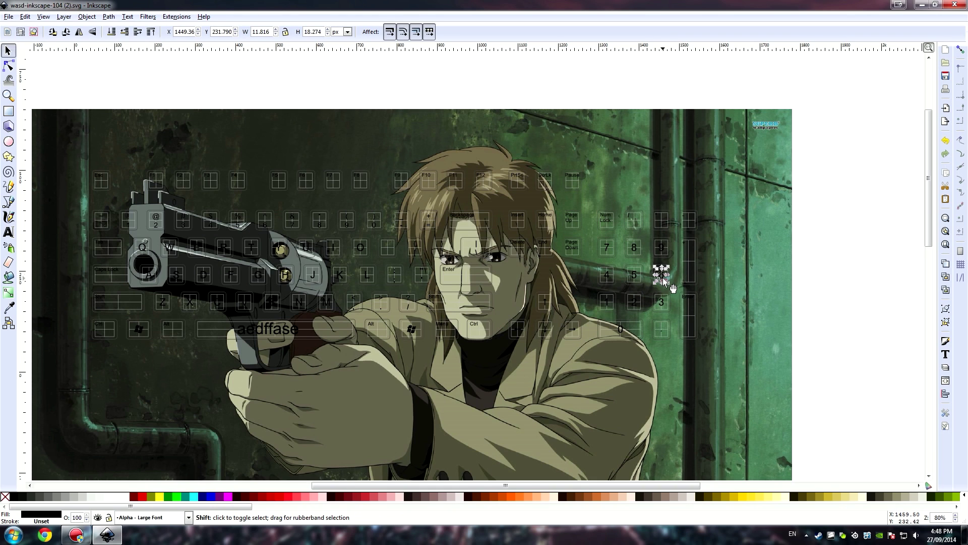
shift+click(692, 220)
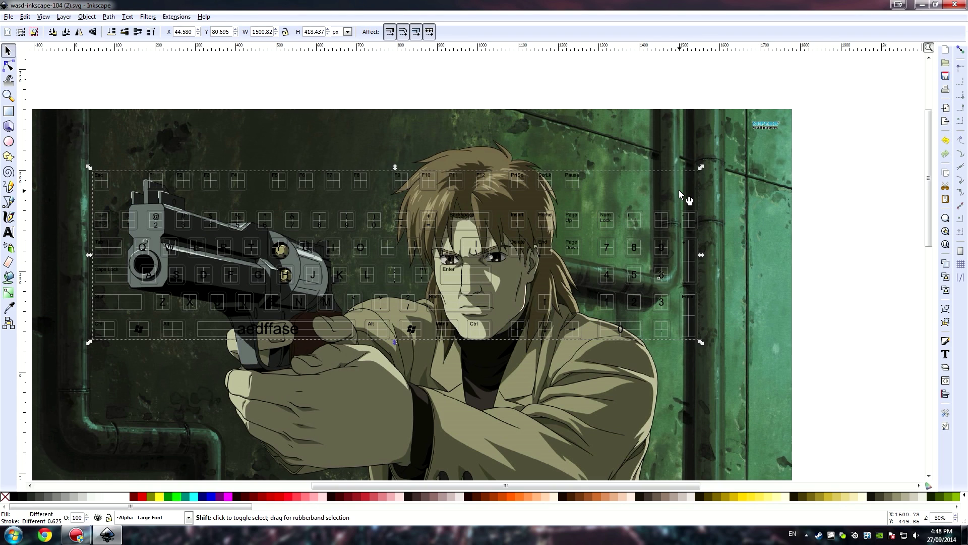
shift+click(689, 122)
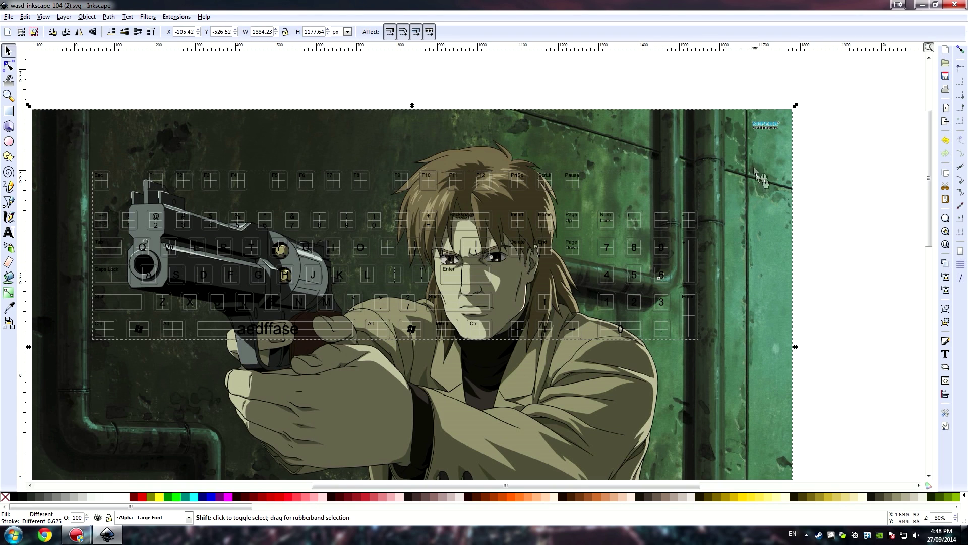
Step: Clip the anime image to the keyboard key shapes with Object > Clip > Set
click(110, 19)
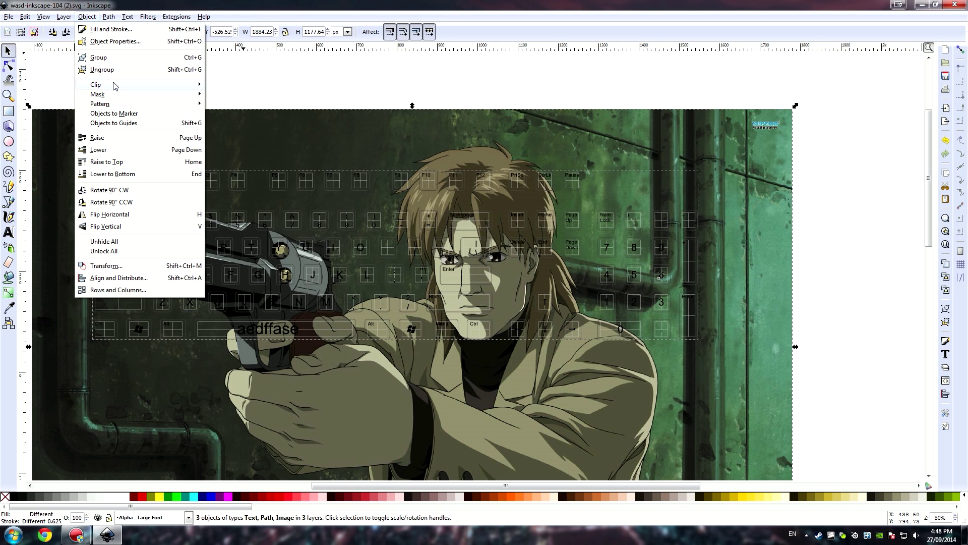
mouse_move(115, 86)
click(224, 86)
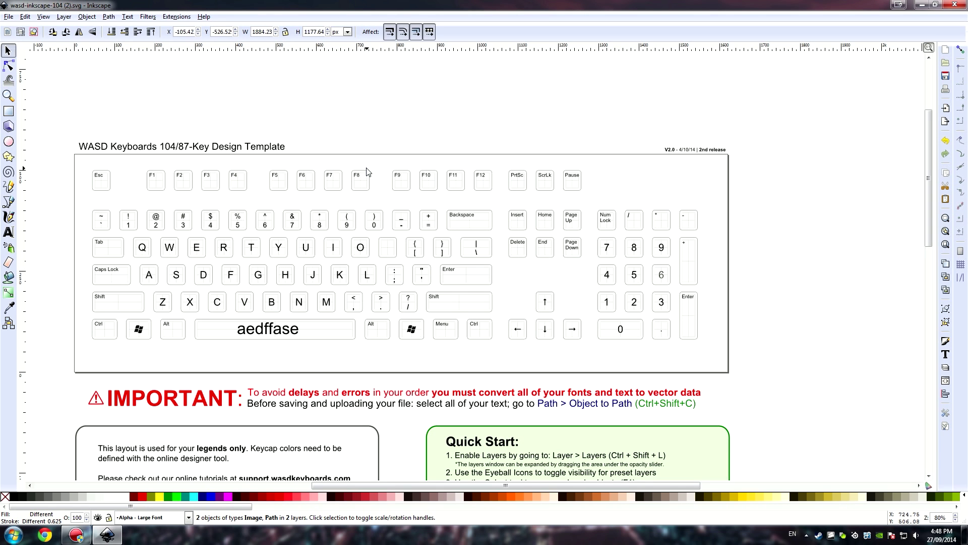
key(ctrl+z)
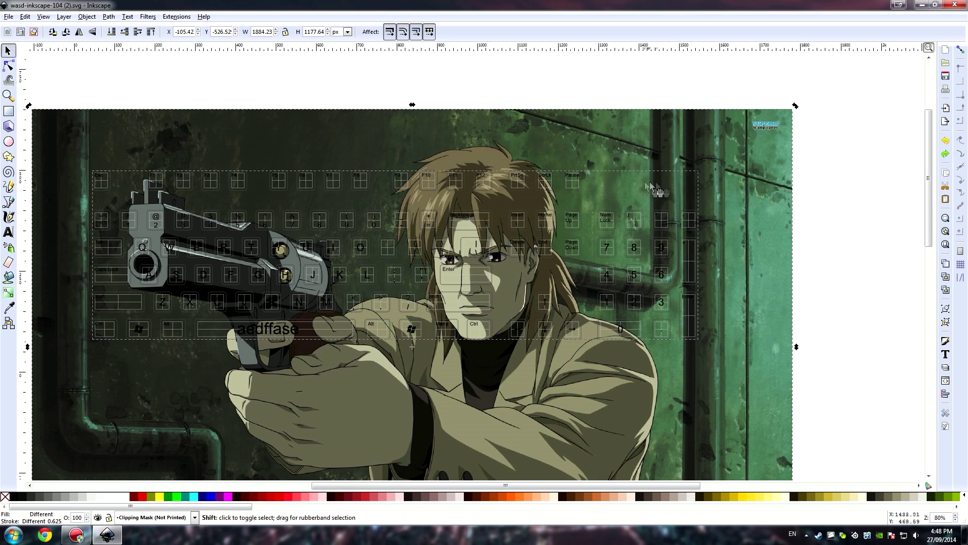
click(87, 17)
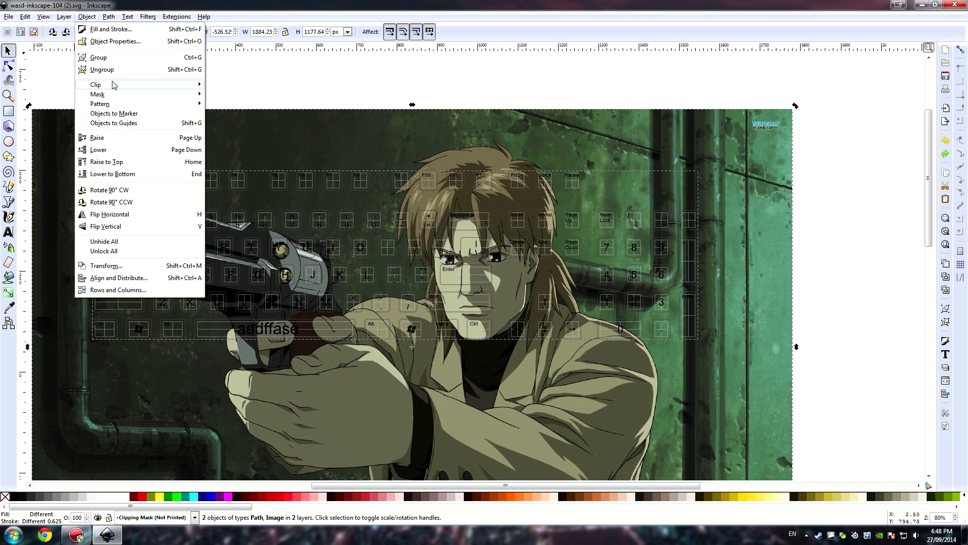
mouse_move(117, 86)
click(220, 85)
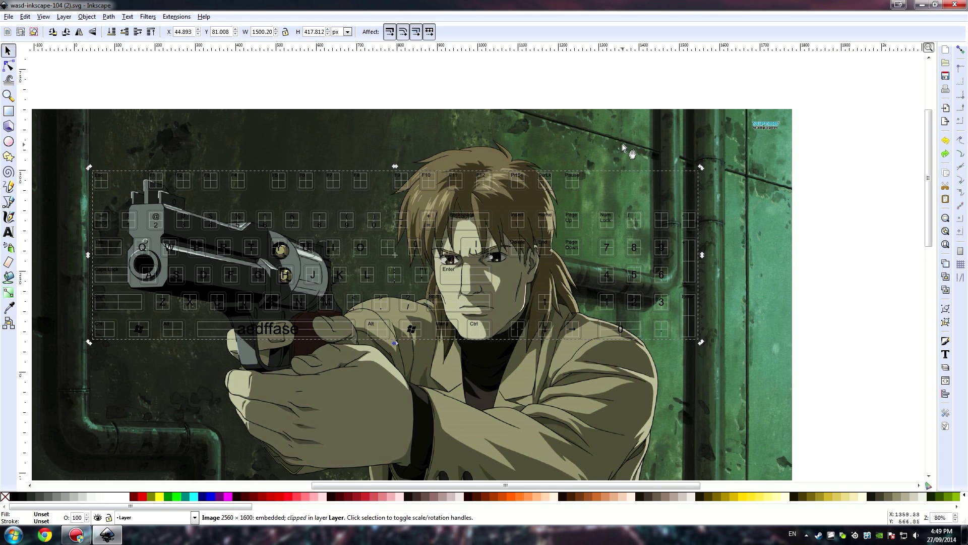
Step: Move the unclipped anime image left and down behind the keys
click(625, 136)
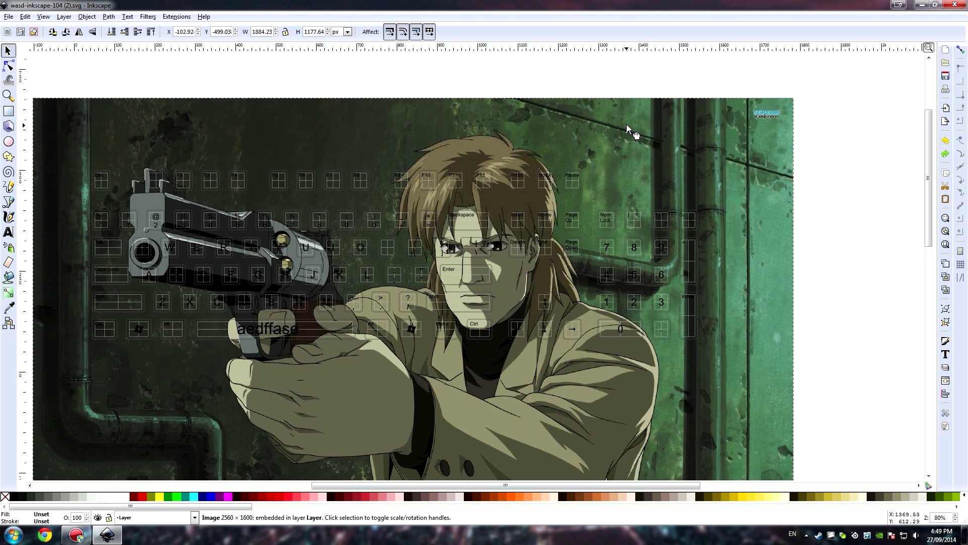
drag(620, 125, 614, 125)
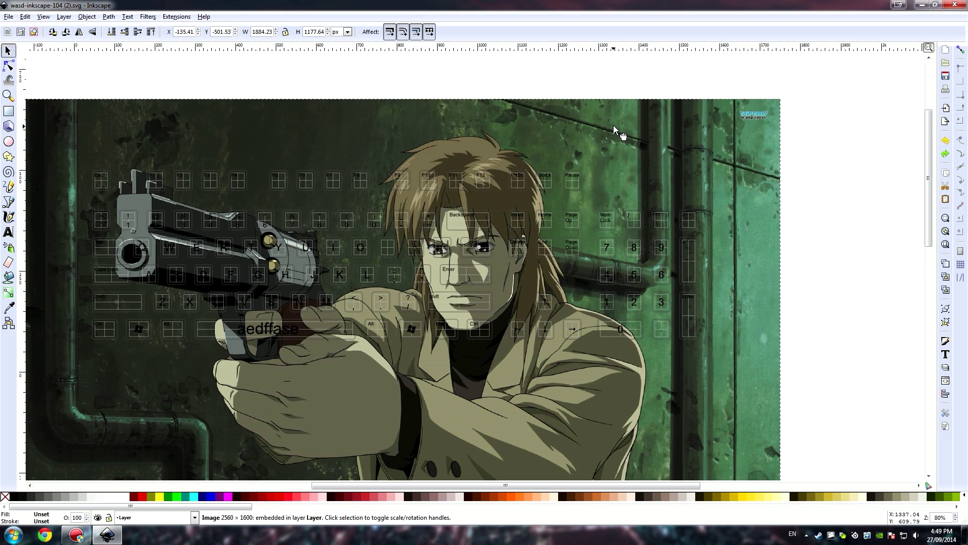
drag(614, 125, 598, 152)
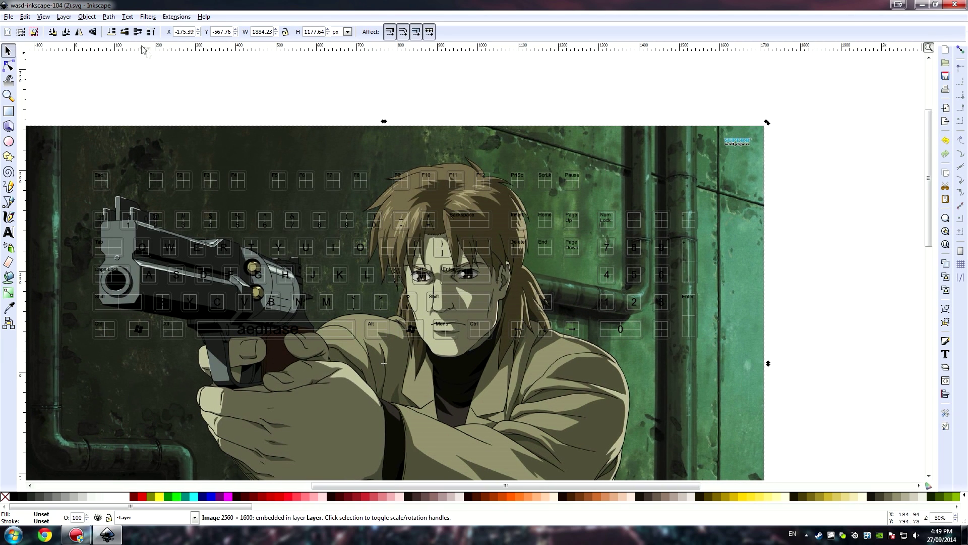
Step: Select the keyboard shape with the image and clip the image to the keys again
shift+click(696, 191)
shift+click(654, 202)
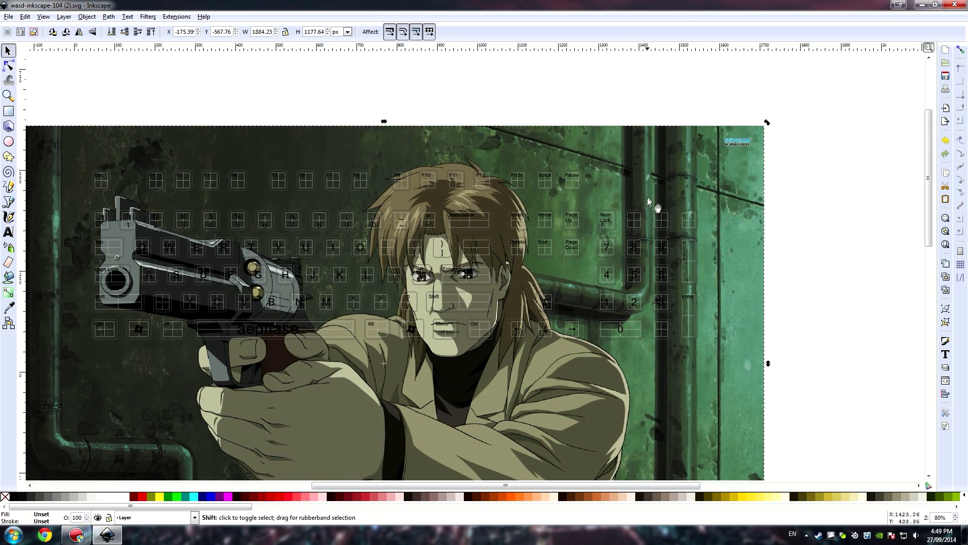
shift+click(586, 202)
shift+click(599, 208)
shift+click(628, 159)
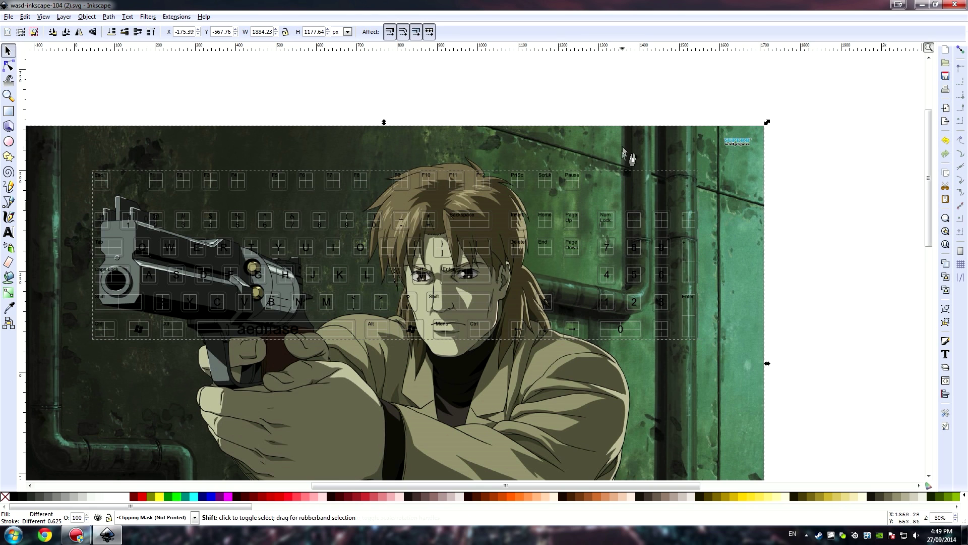
click(87, 17)
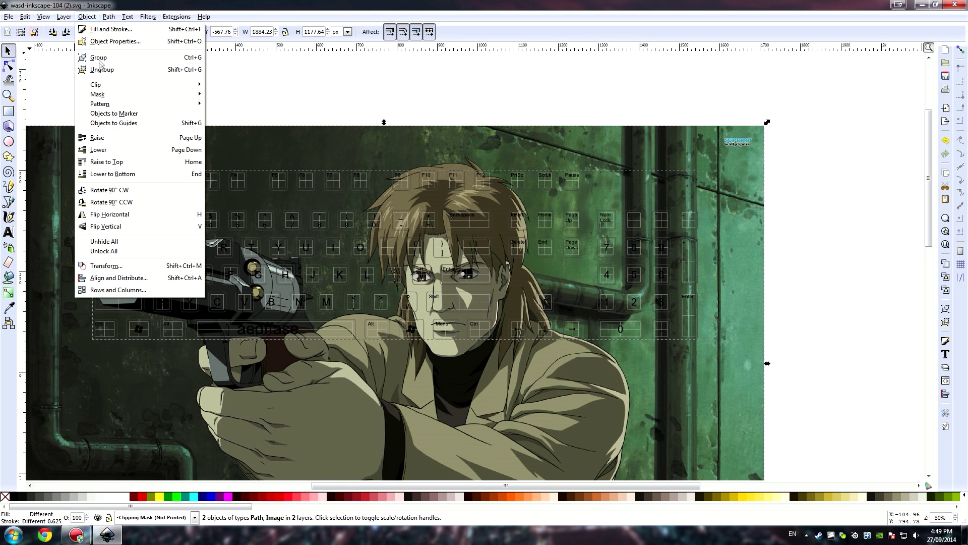
mouse_move(101, 82)
click(233, 88)
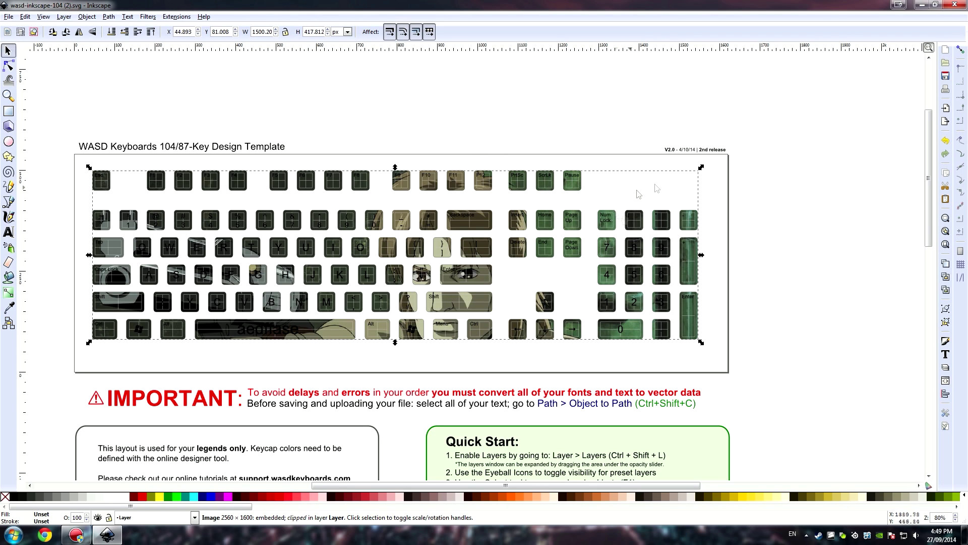
key(ctrl)
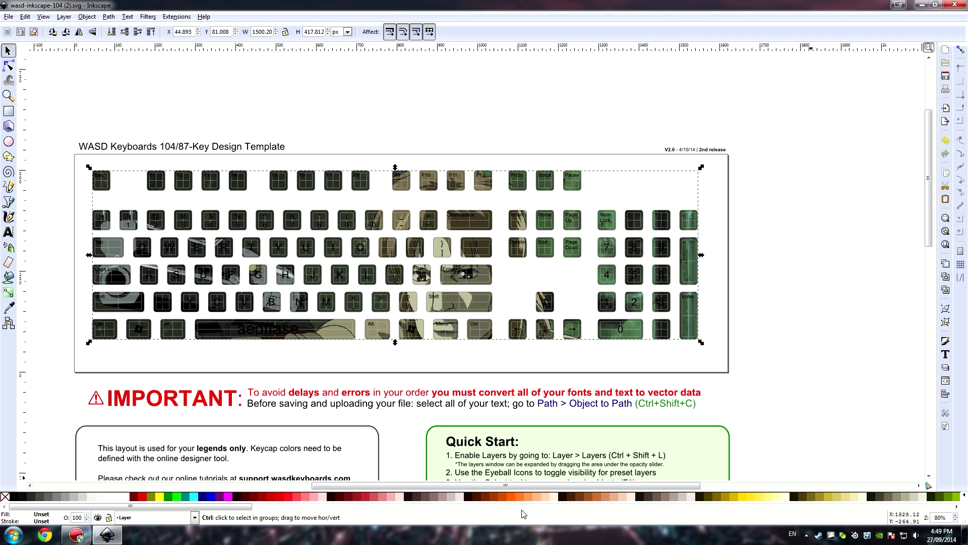
Step: Hide the Key Grids (Not Printed) layer in the Layers panel, then minimize Inkscape
key(ctrl+shift+l)
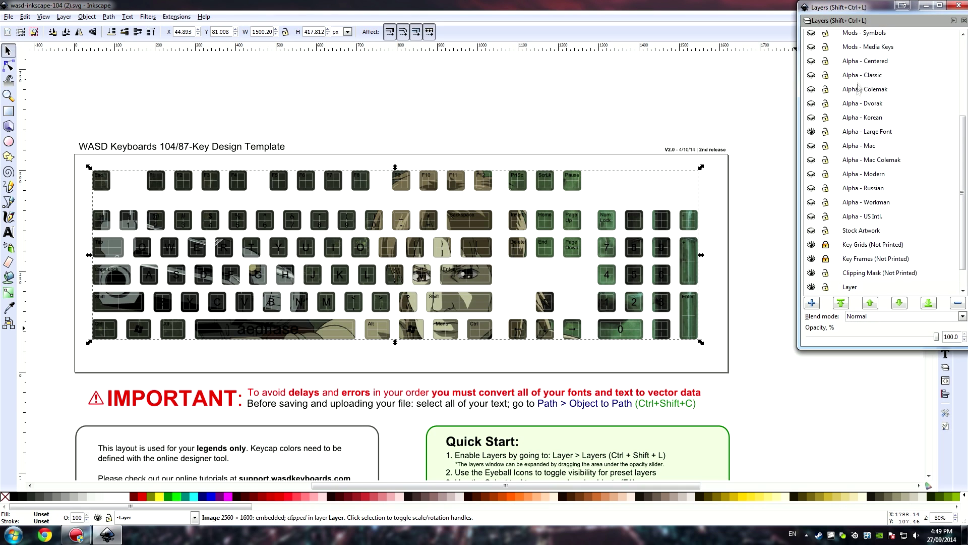
drag(852, 13, 811, 34)
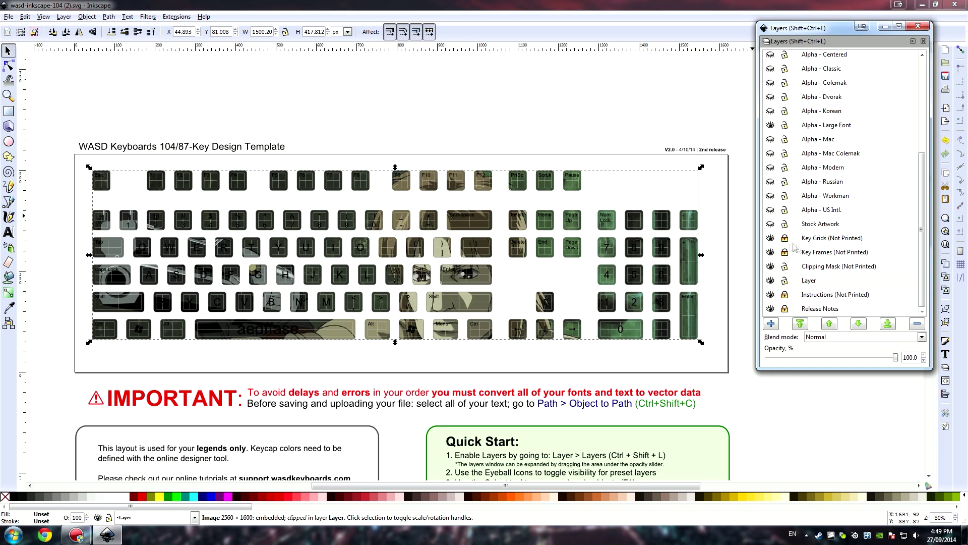
click(770, 238)
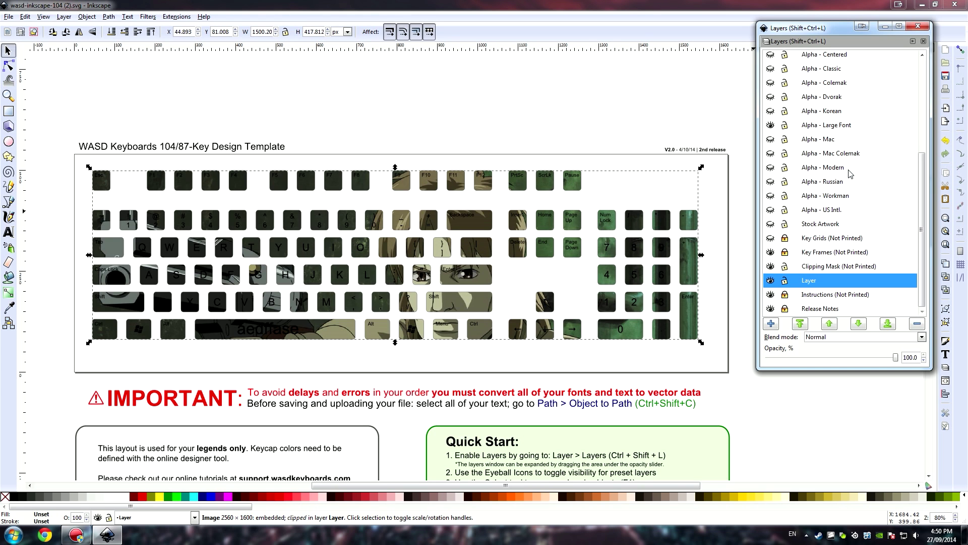
click(885, 25)
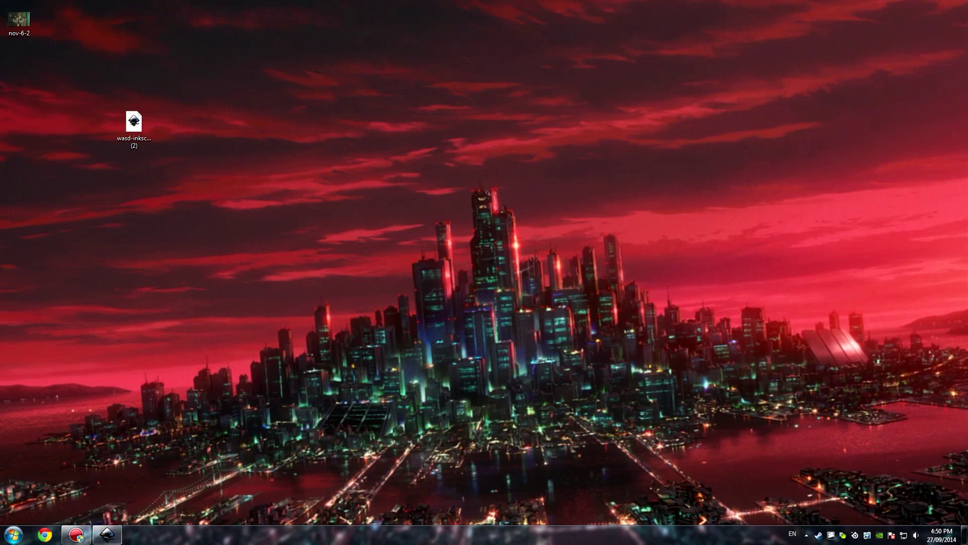
Step: Restore the Inkscape window from the taskbar
click(107, 535)
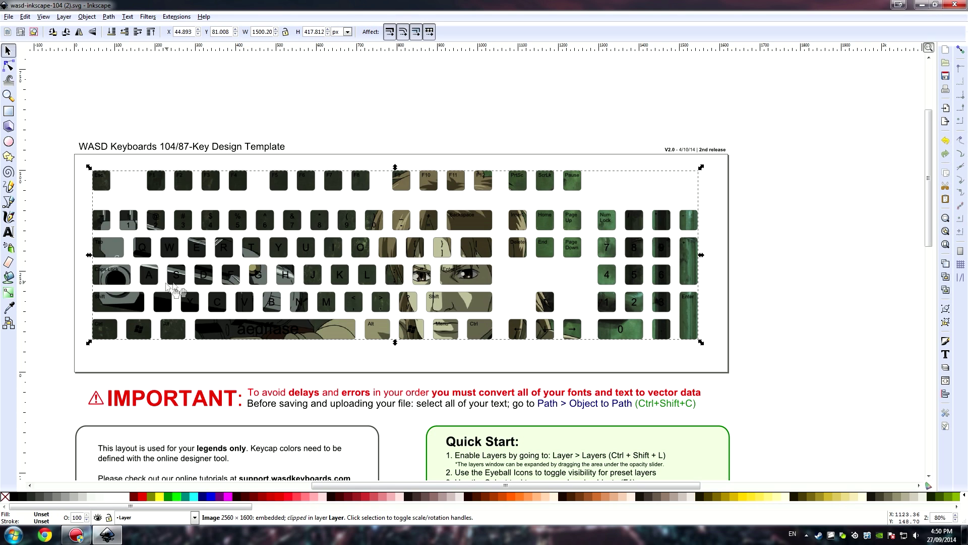
Step: Convert the B key legend text into a vector path with Object to Path
click(271, 307)
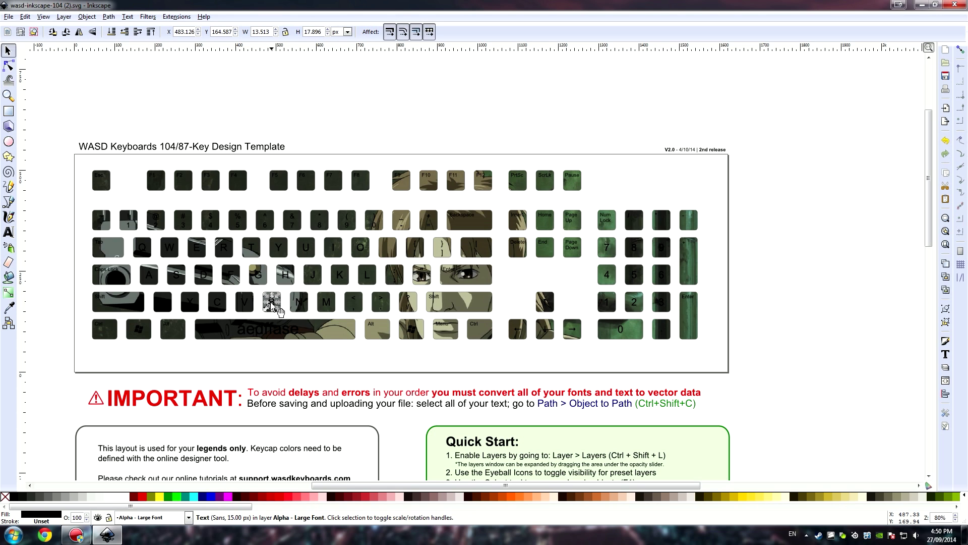
key(t)
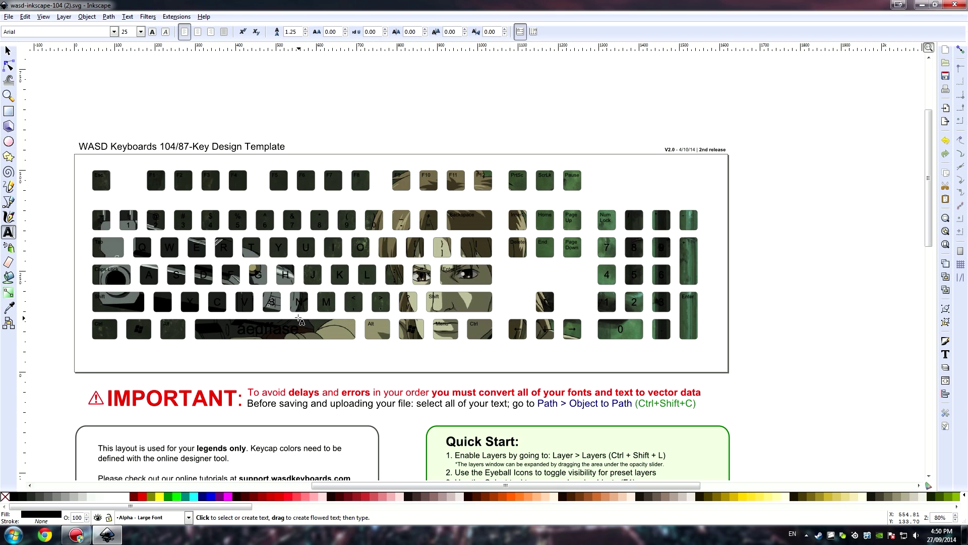
click(271, 300)
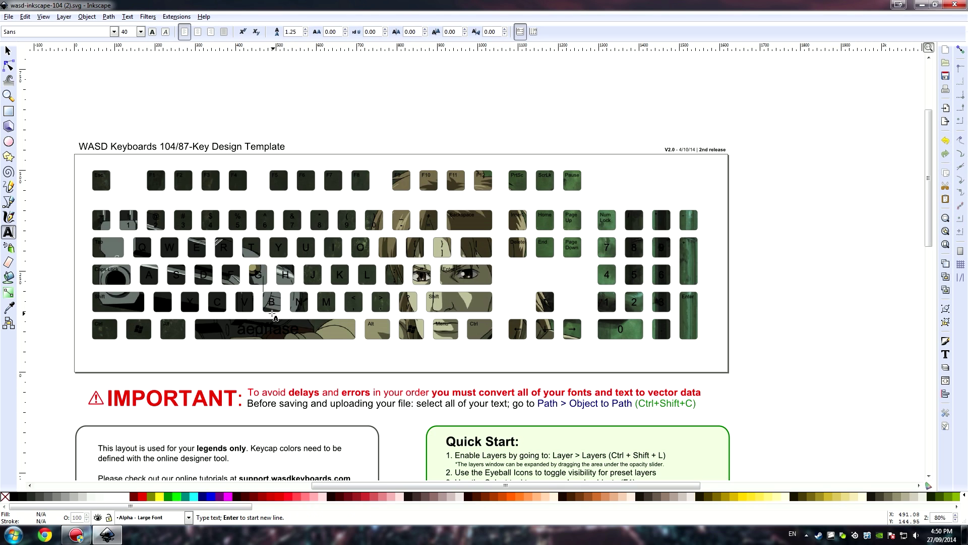
key(Escape)
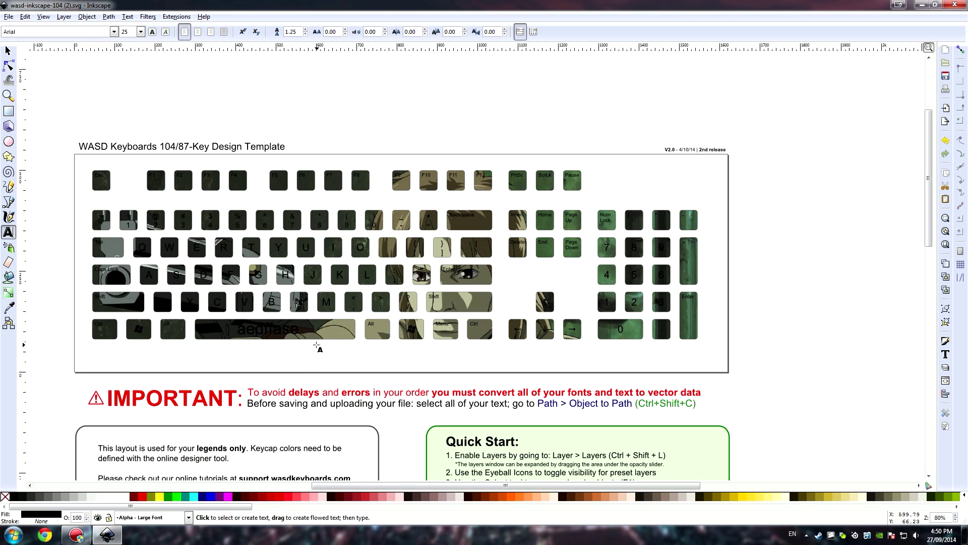
key(ctrl+shift+z)
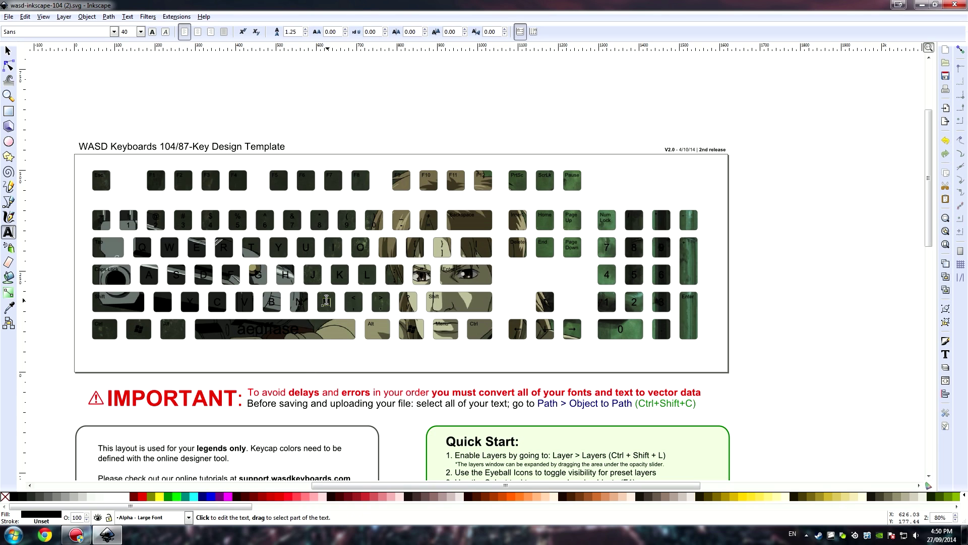
key(ctrl+shift+c)
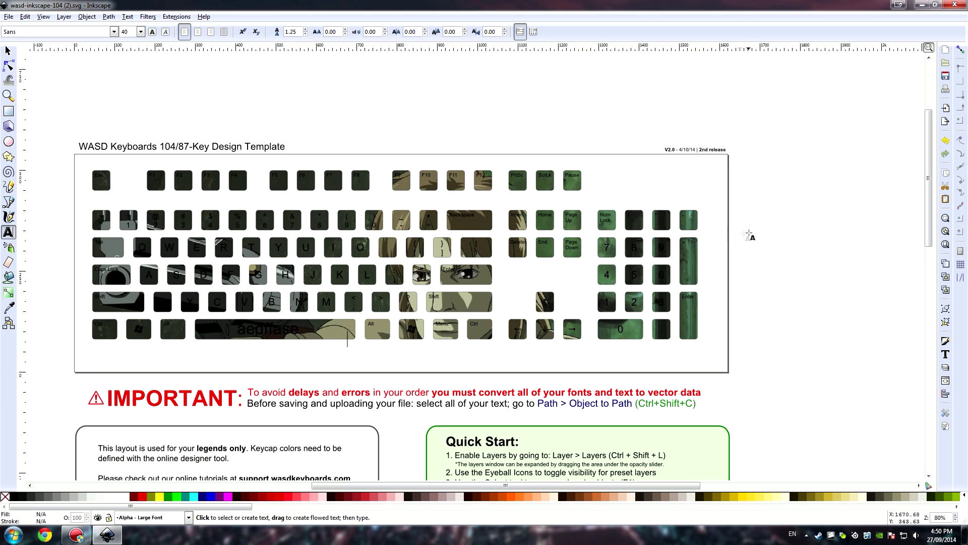
Step: Save the design as wasd-inkscape-104 (2)1.svg on the Desktop instead of overwriting
scroll(746, 235, down, 1)
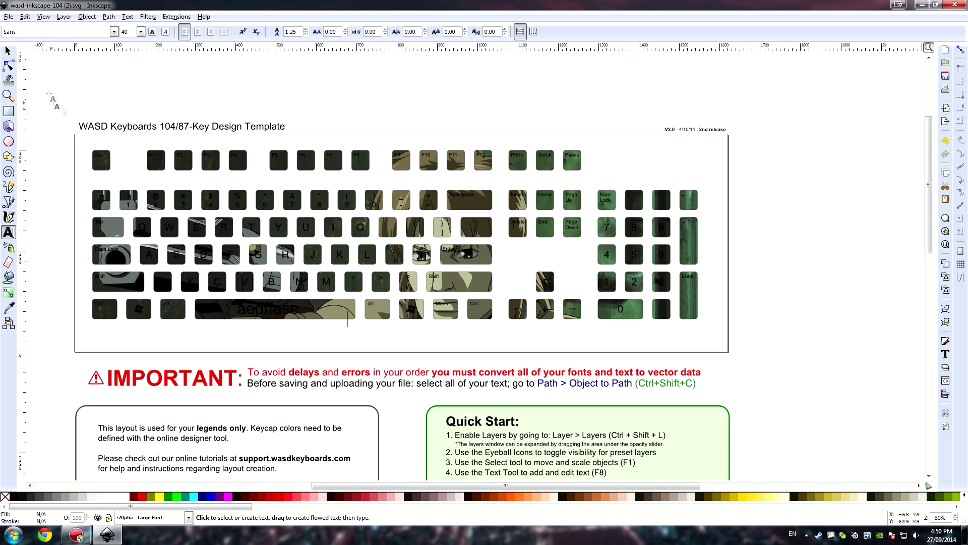
click(9, 17)
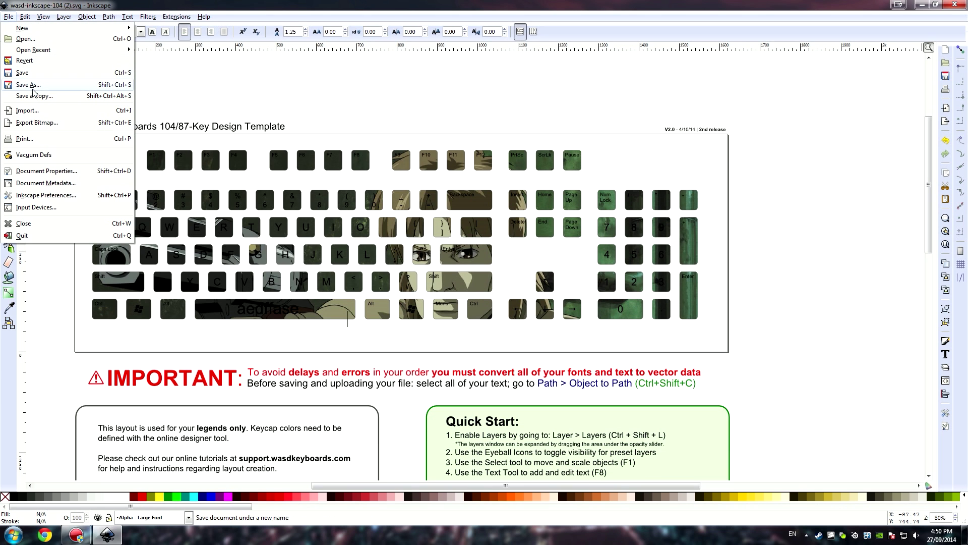
click(31, 89)
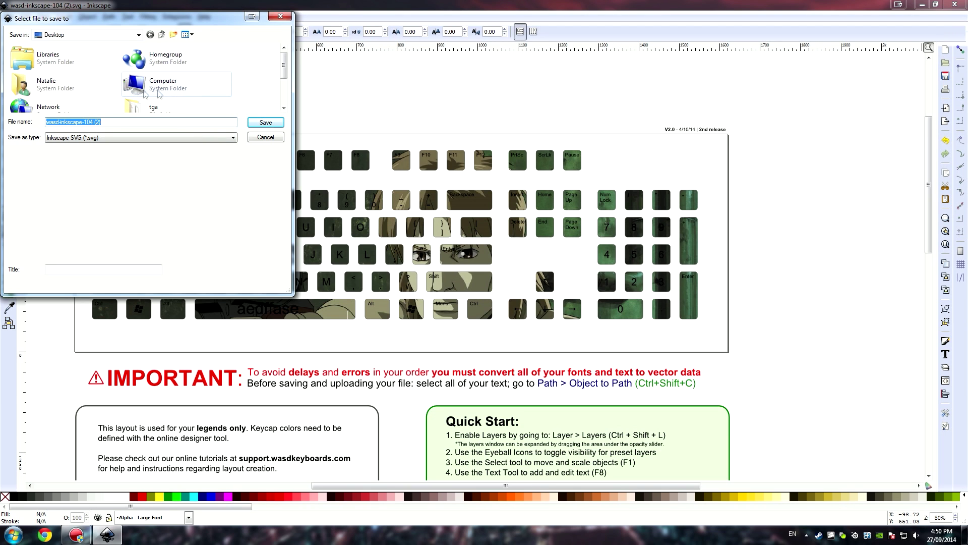
click(265, 124)
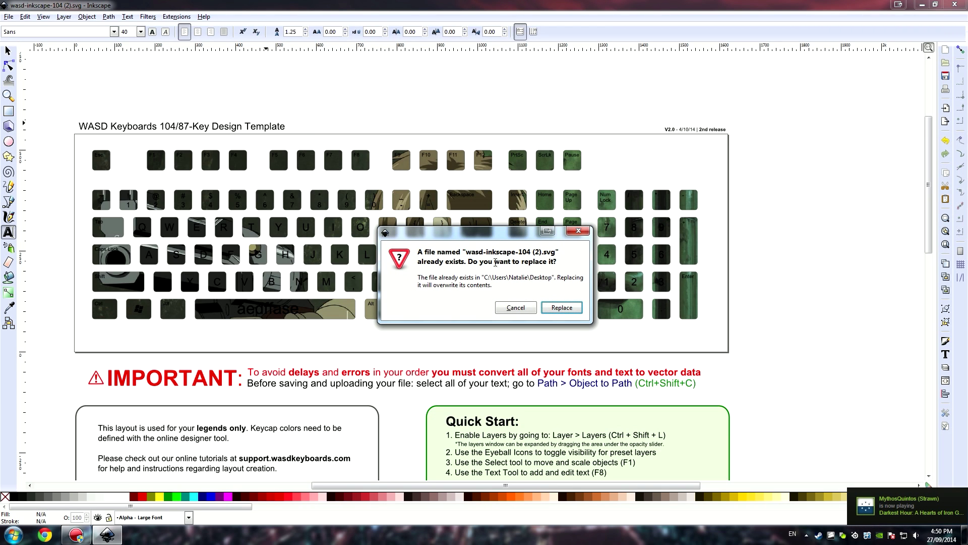
click(521, 310)
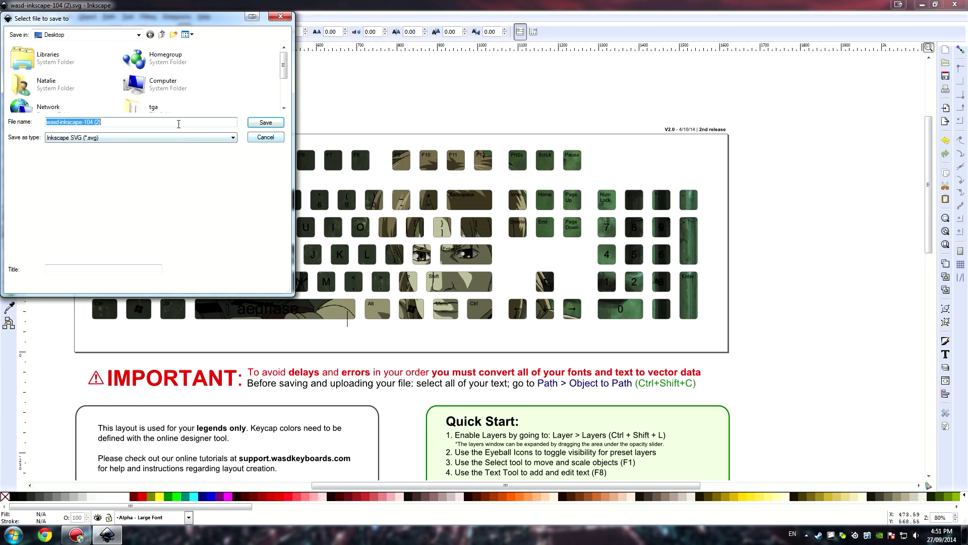
click(178, 124)
click(269, 122)
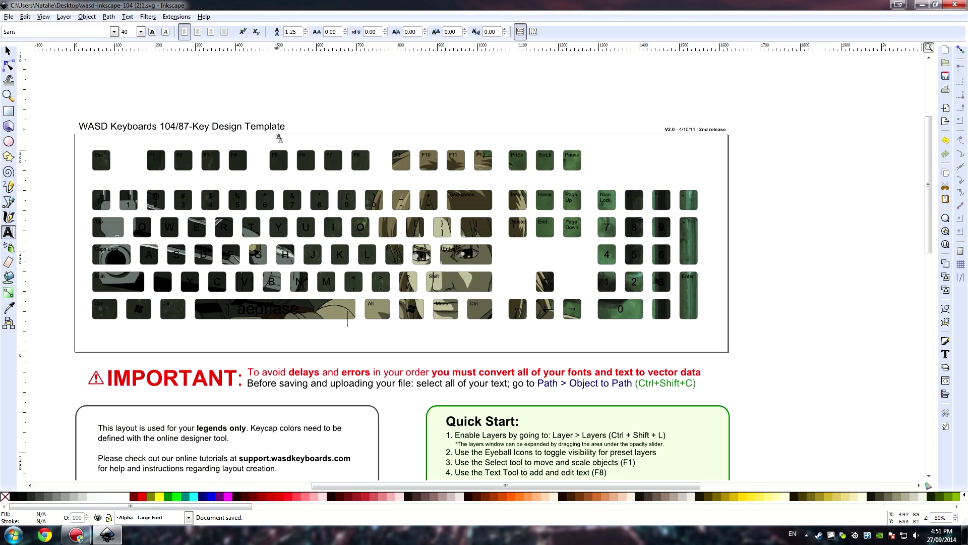
Step: Close Inkscape and load the WASD Keyboards website in a maximized browser
click(955, 5)
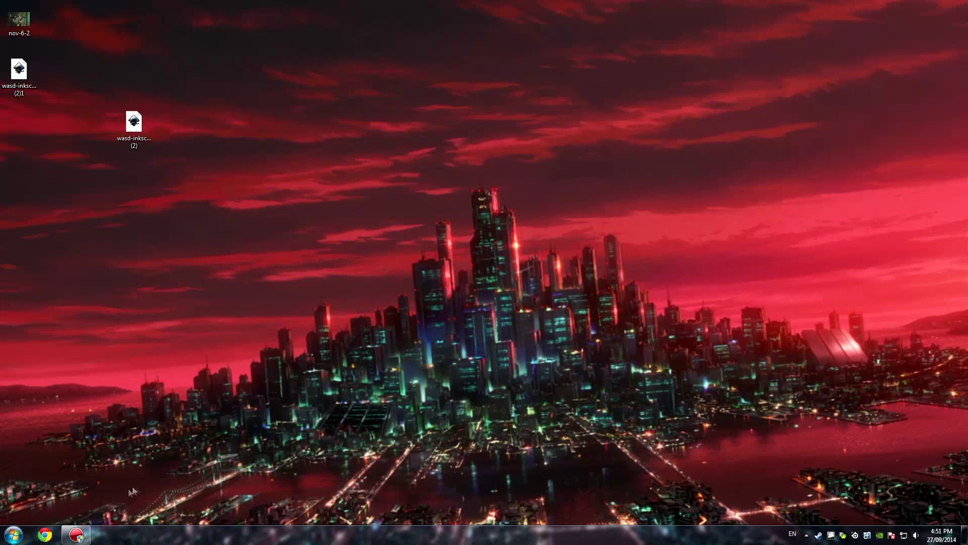
click(43, 537)
text(wasdkeyboards.com)
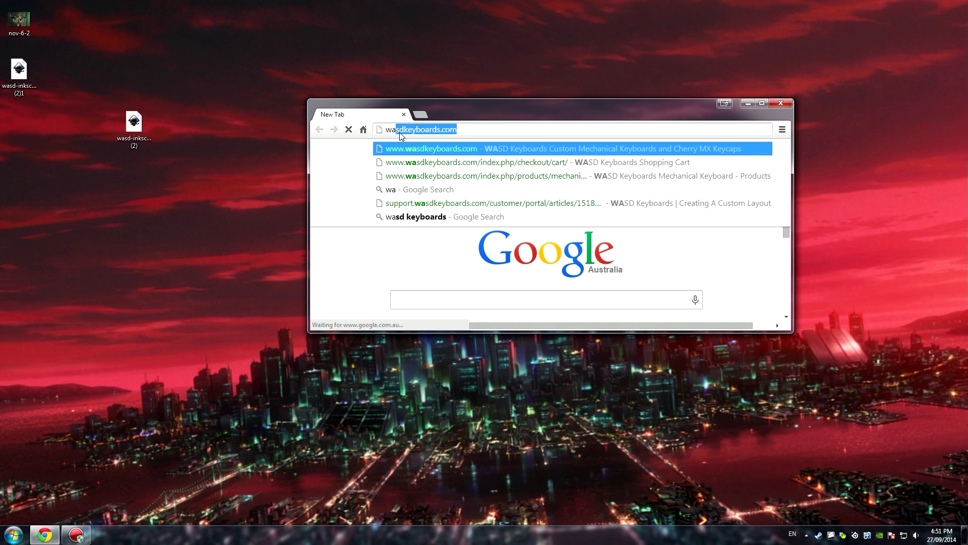
key(Return)
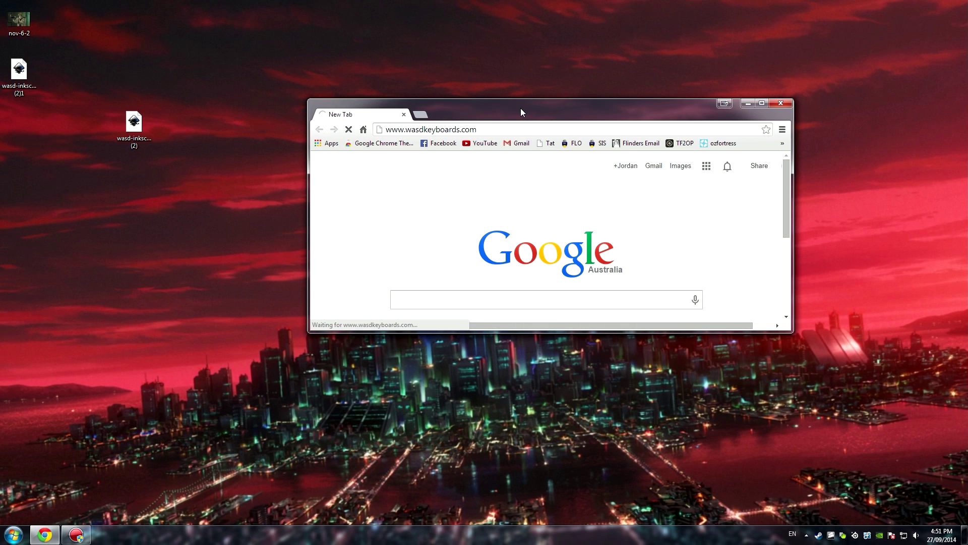
drag(520, 108, 517, 4)
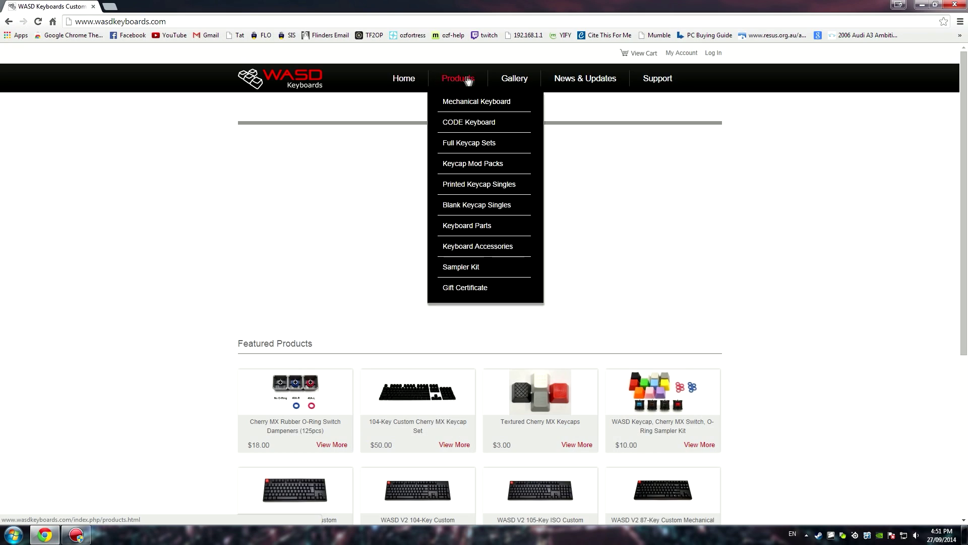
Step: Navigate through Mechanical Keyboards to the WASD V2 104-Key Custom Mechanical Keyboard page
scroll(516, 250, down, 2)
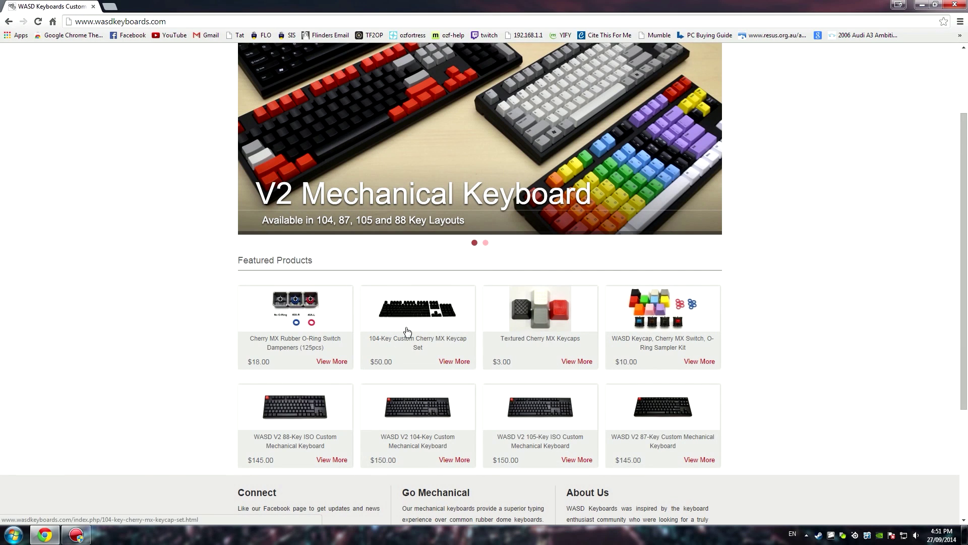
click(421, 304)
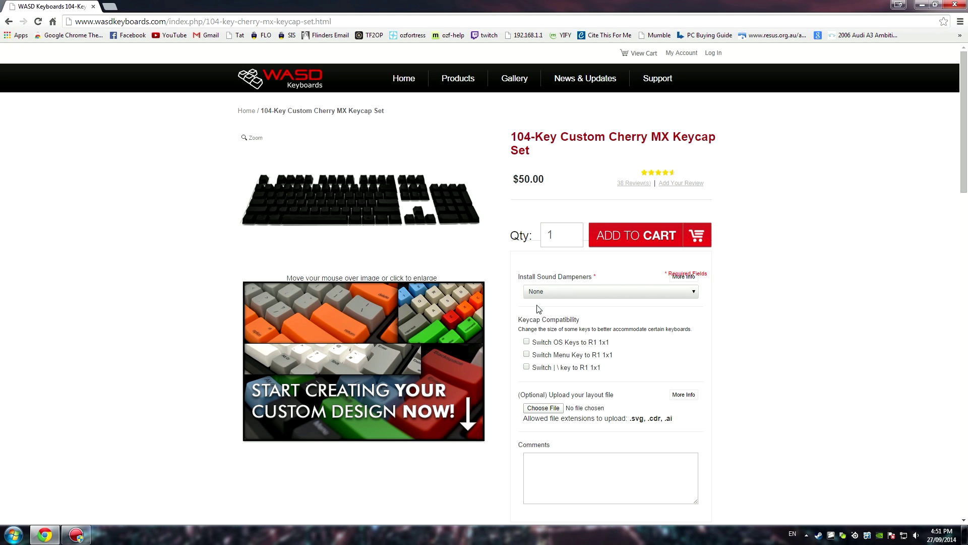
mouse_move(458, 79)
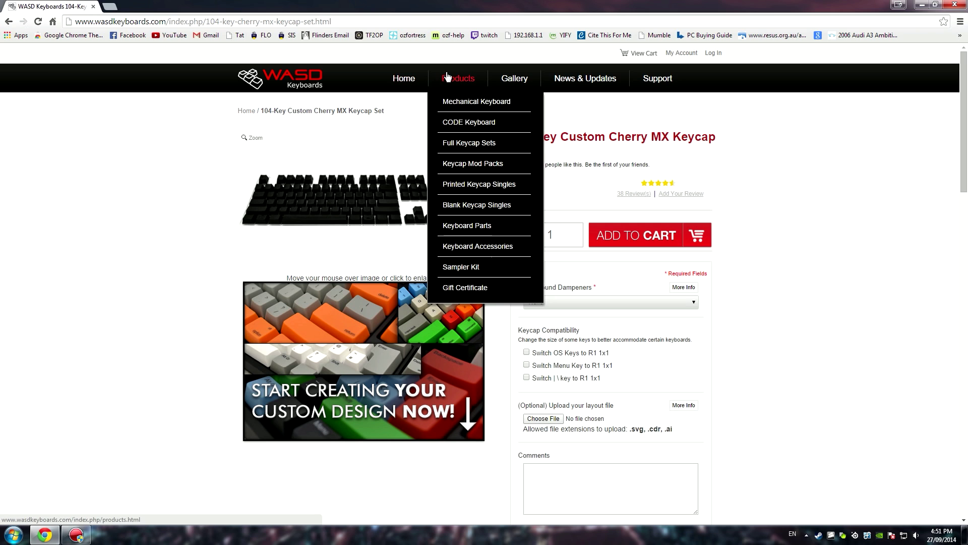
click(481, 232)
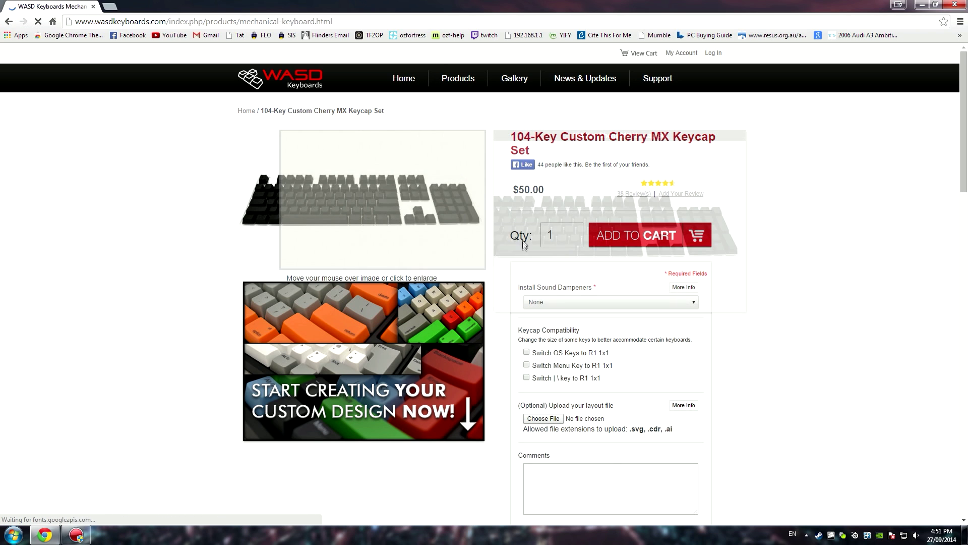
click(433, 201)
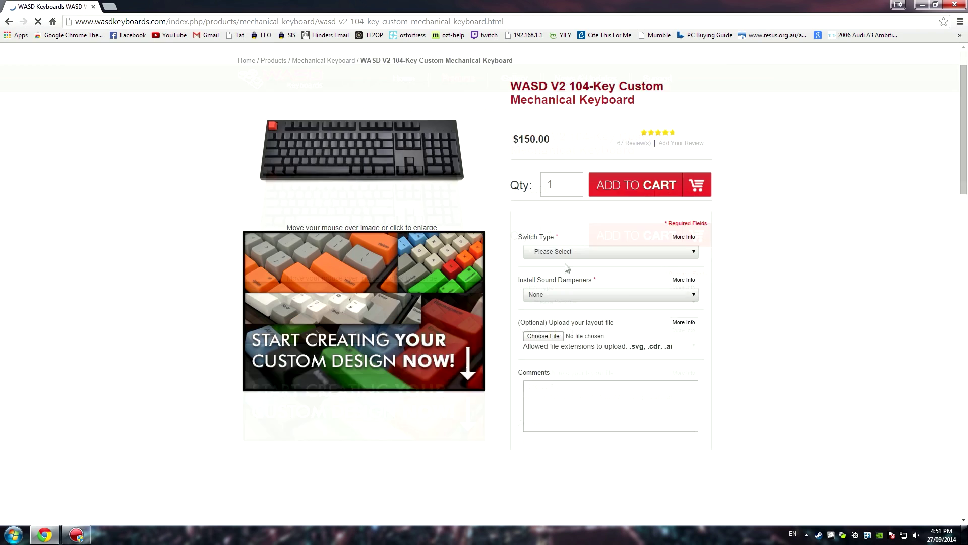
scroll(567, 268, down, 1)
Step: Attach wasd-inkscape-104 (2)1.svg from the Desktop as the order's layout file
click(541, 285)
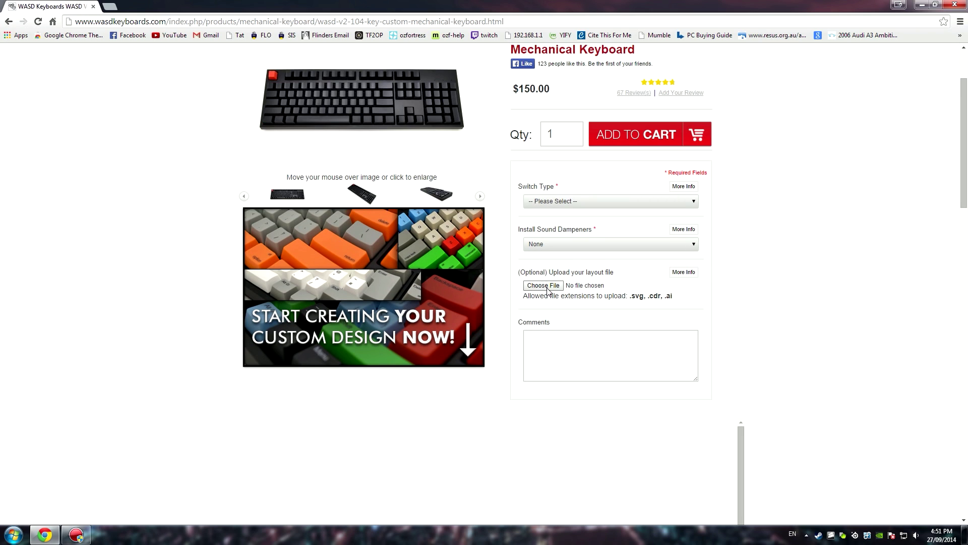
click(41, 69)
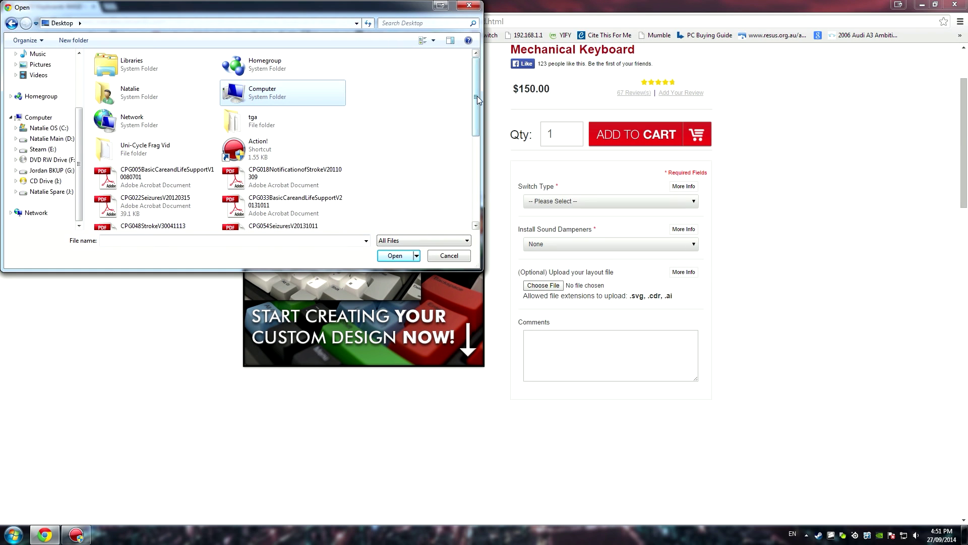
drag(475, 113, 491, 196)
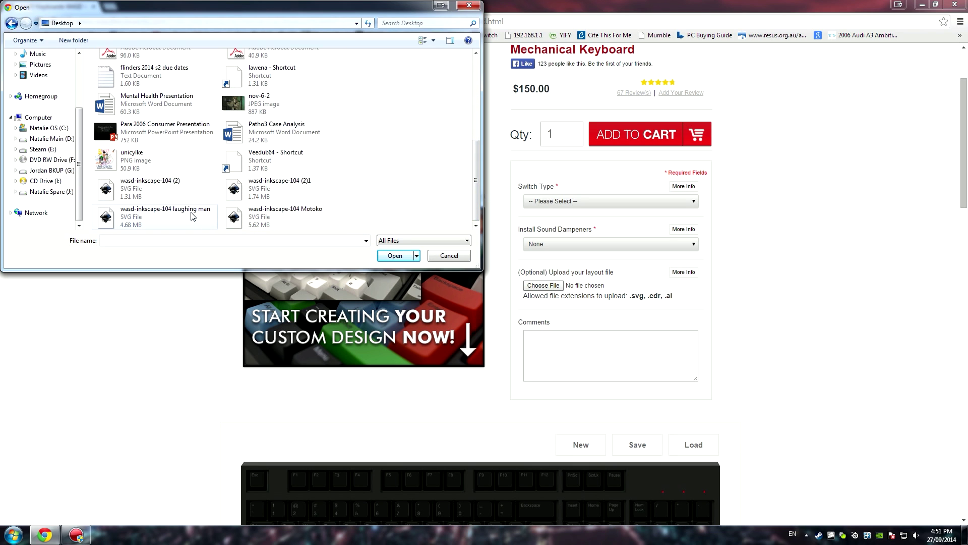
click(170, 190)
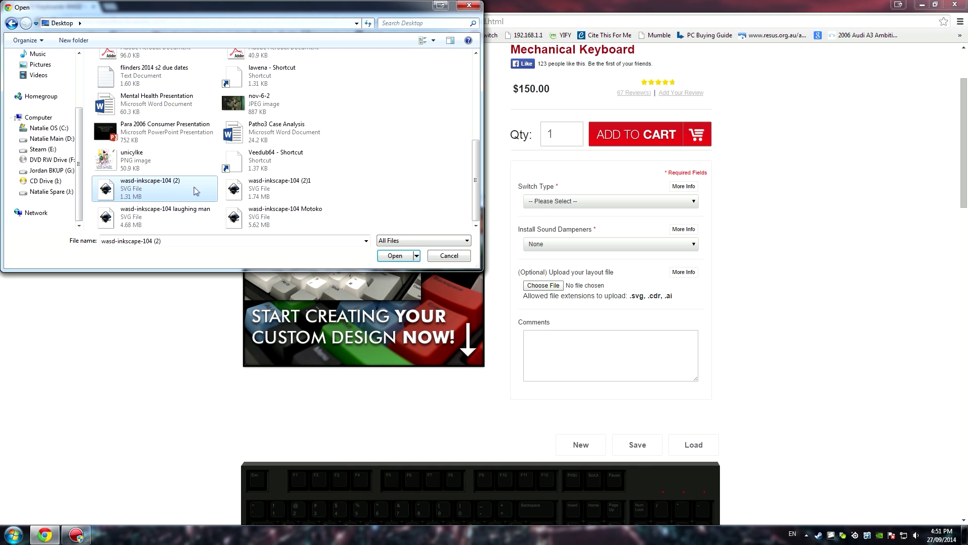
click(280, 188)
click(397, 257)
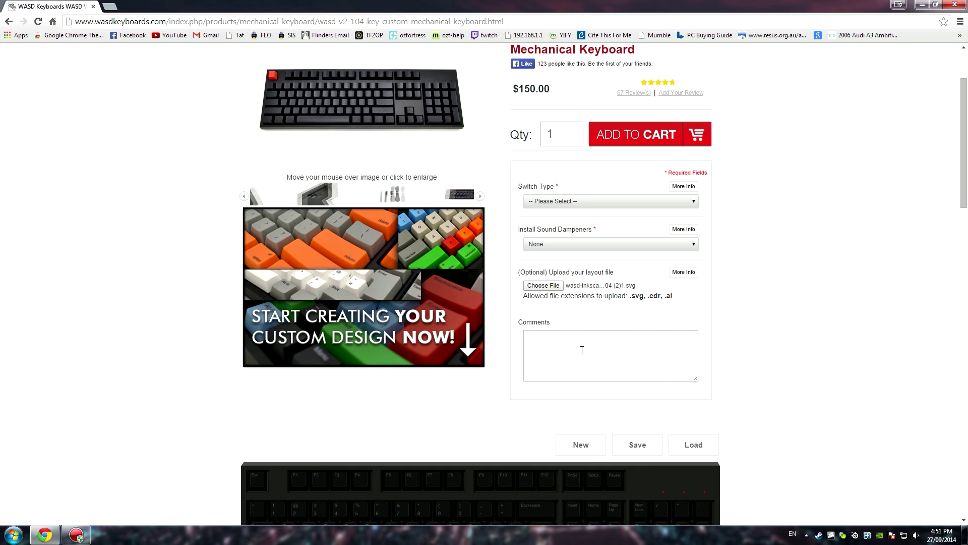
Step: Type 'df' into the Comments box
click(582, 350)
text(df)
key(Menu)
key(Up)
key(Up)
key(Up)
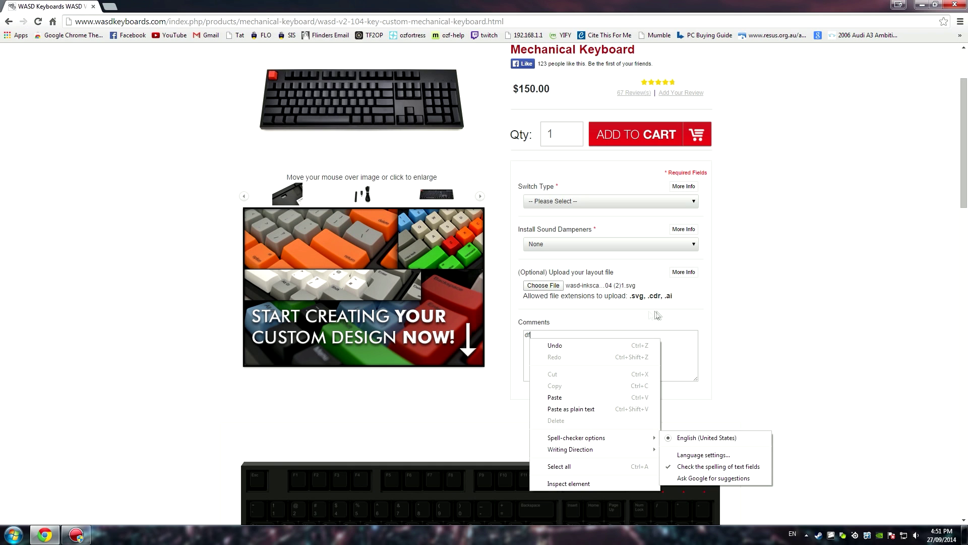
click(674, 349)
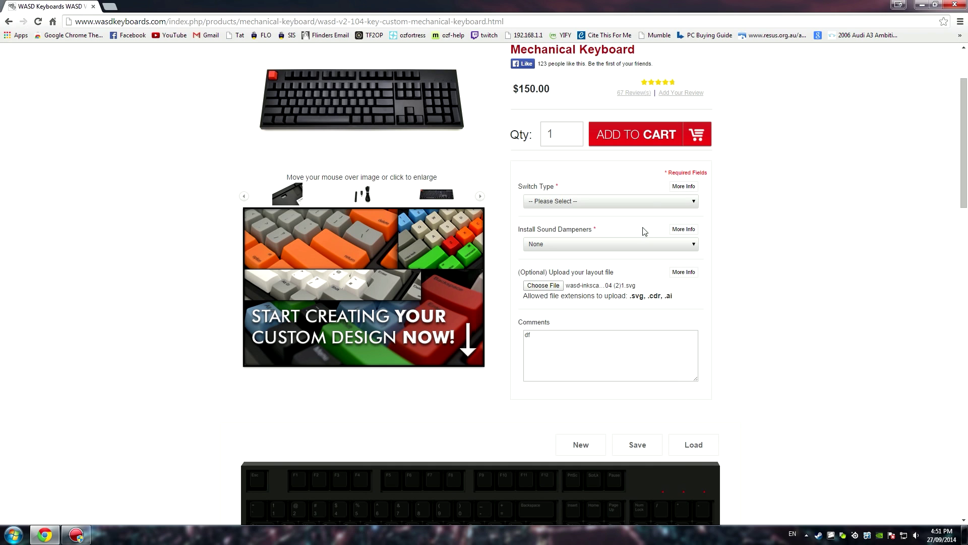
Step: Choose Cherry MX Brown (Tactile Bump) switches and keep sound dampeners at None
click(649, 205)
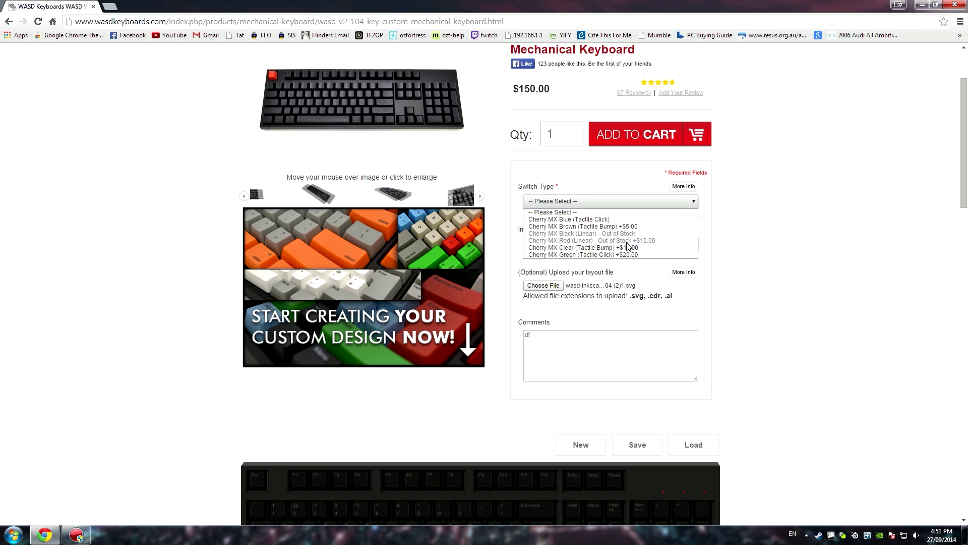
click(628, 227)
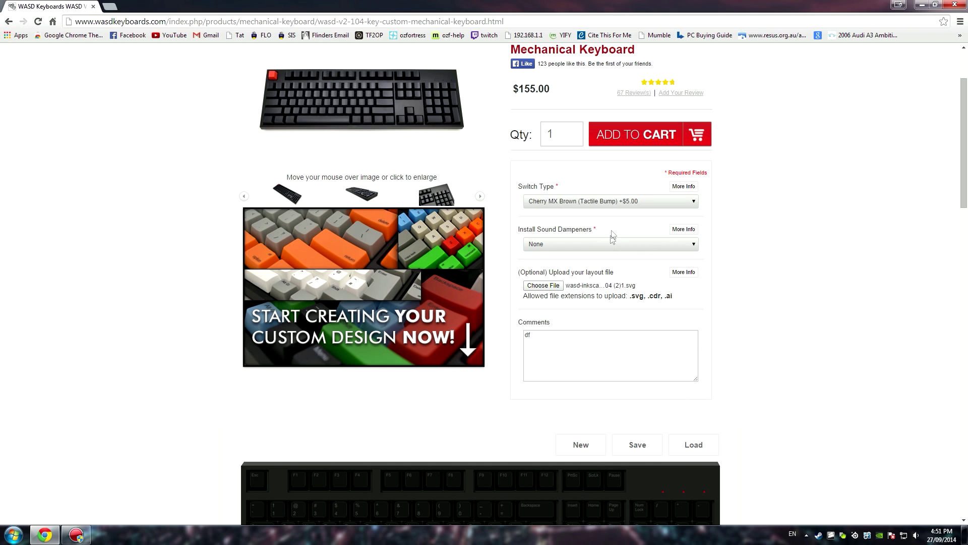
click(666, 247)
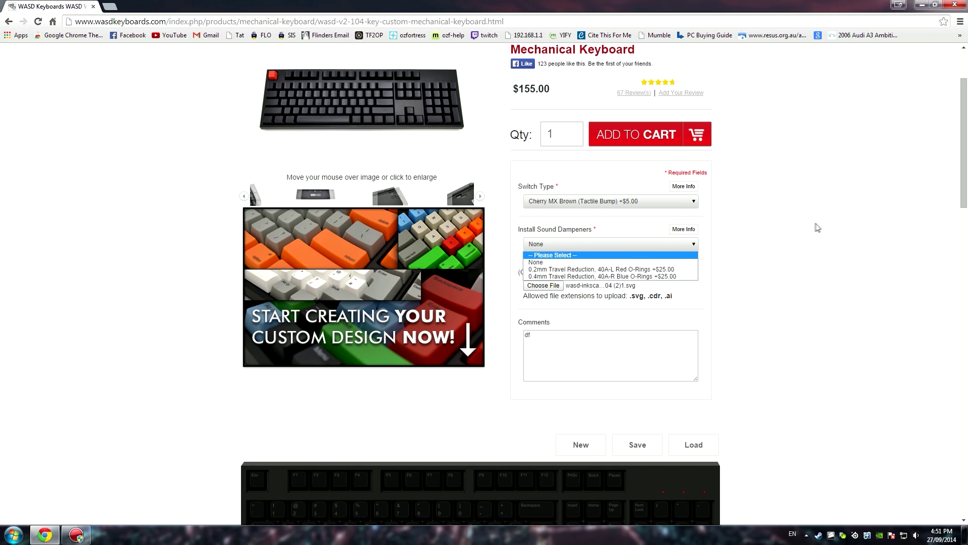
click(686, 263)
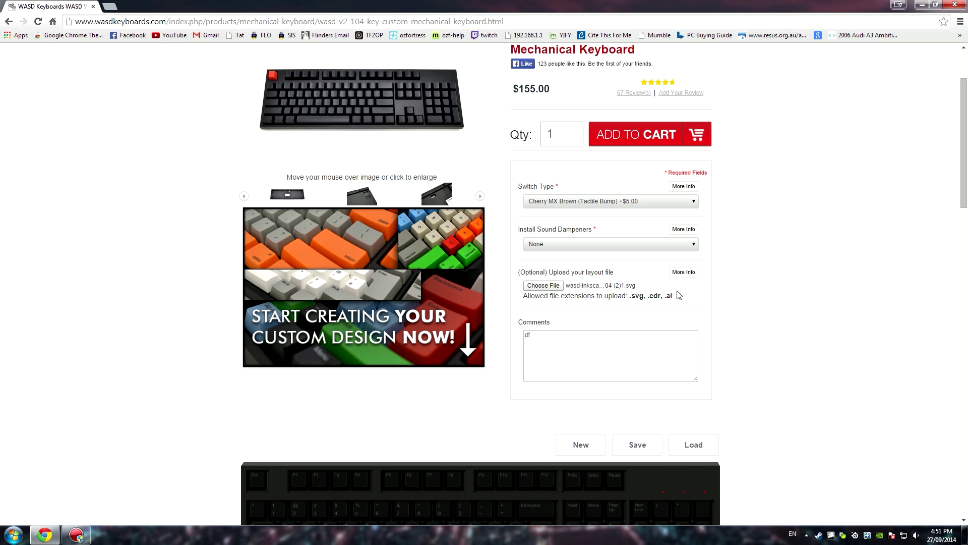
Step: In the keyboard designer, colour the Tab, S, H, L and T keycaps white
scroll(686, 297, down, 4)
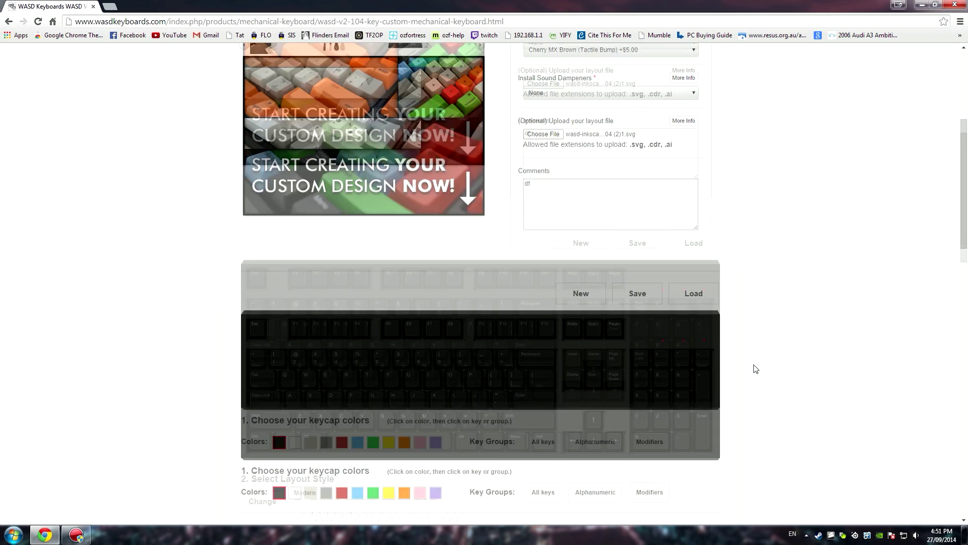
scroll(534, 224, up, 4)
scroll(311, 196, down, 6)
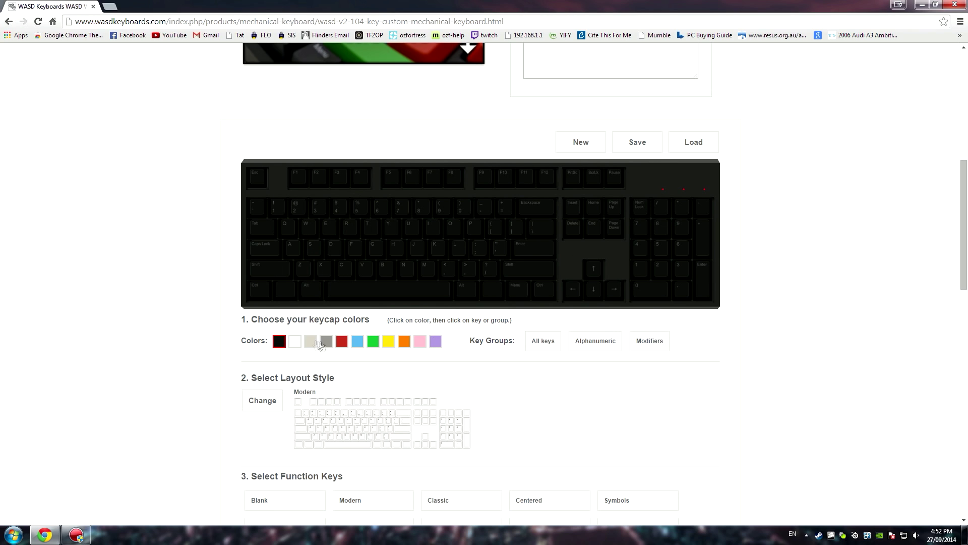
click(295, 341)
click(263, 228)
click(314, 248)
click(396, 248)
click(458, 248)
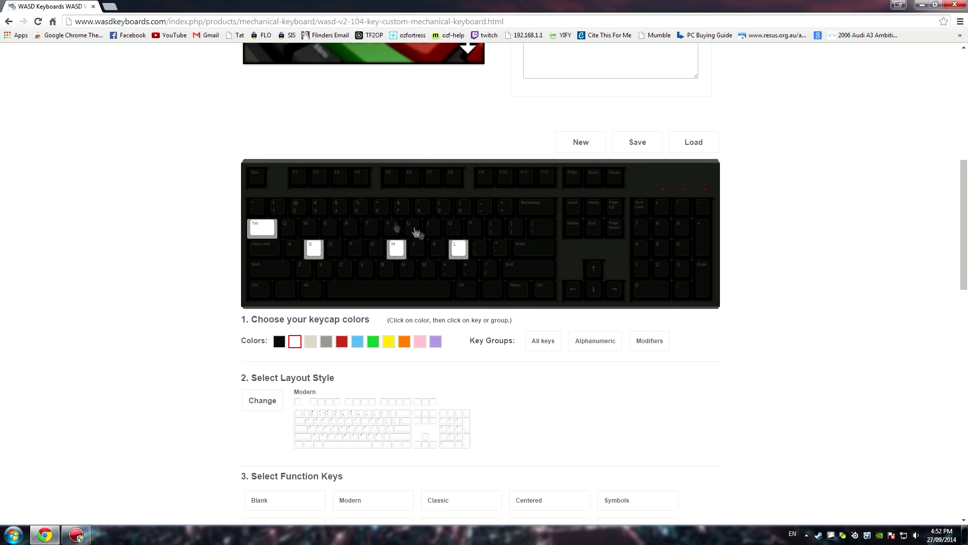
click(370, 228)
Step: Recolour the Tab, T, D, S, J, L and H keycaps red
click(342, 341)
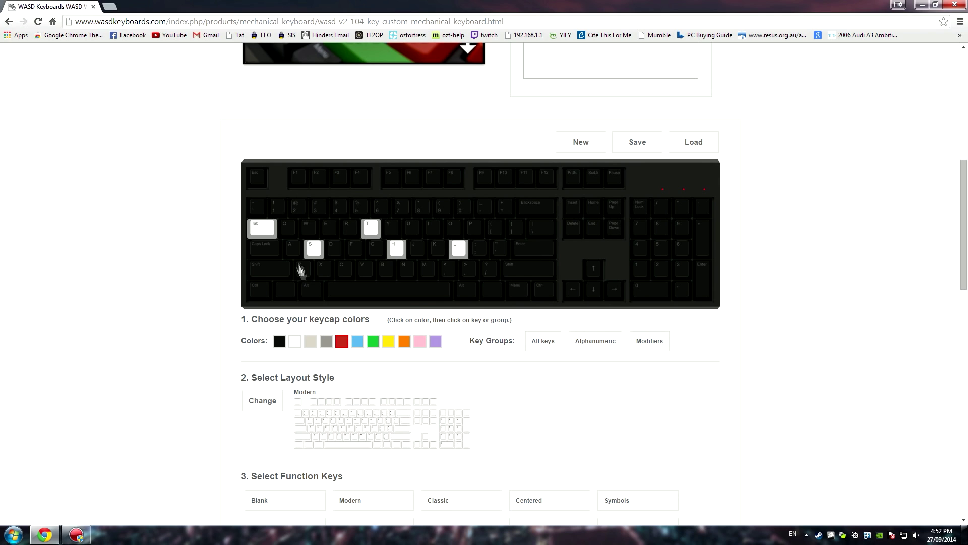
click(261, 228)
click(371, 228)
click(339, 248)
click(314, 248)
click(412, 253)
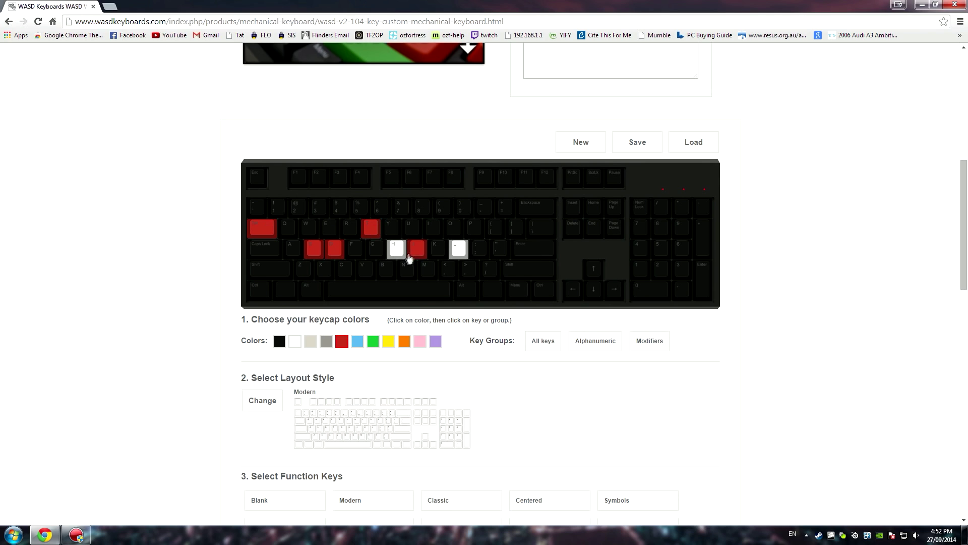
click(466, 256)
click(397, 250)
scroll(570, 353, down, 2)
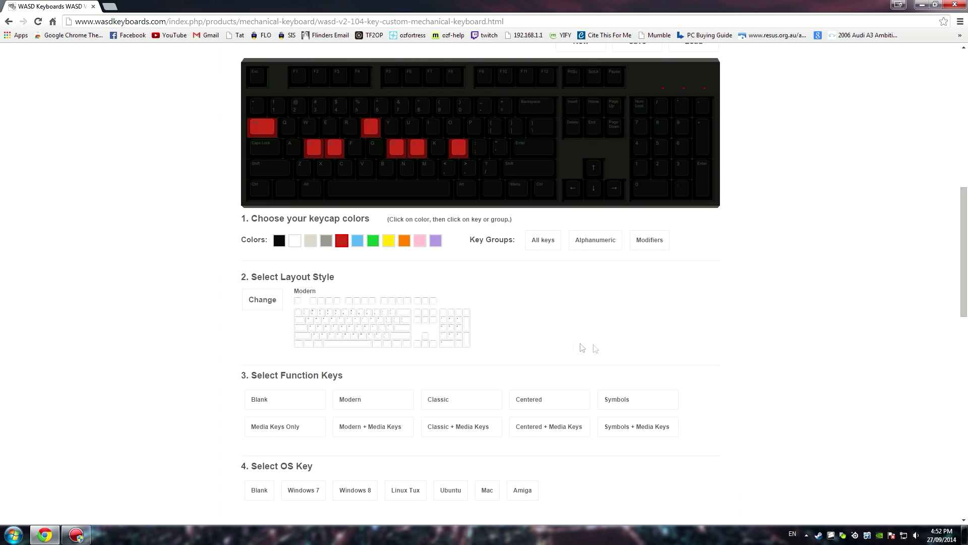
scroll(769, 349, down, 7)
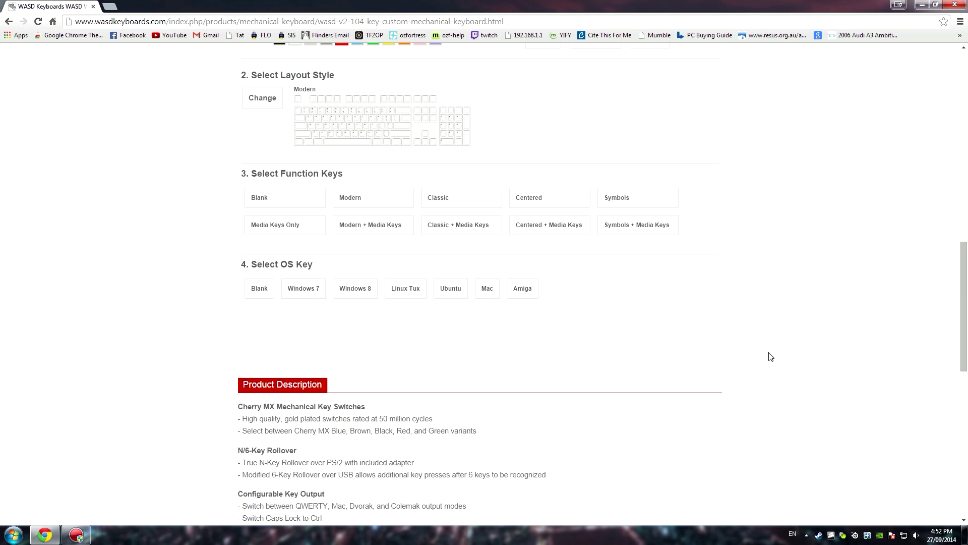
scroll(770, 353, up, 10)
scroll(772, 355, up, 7)
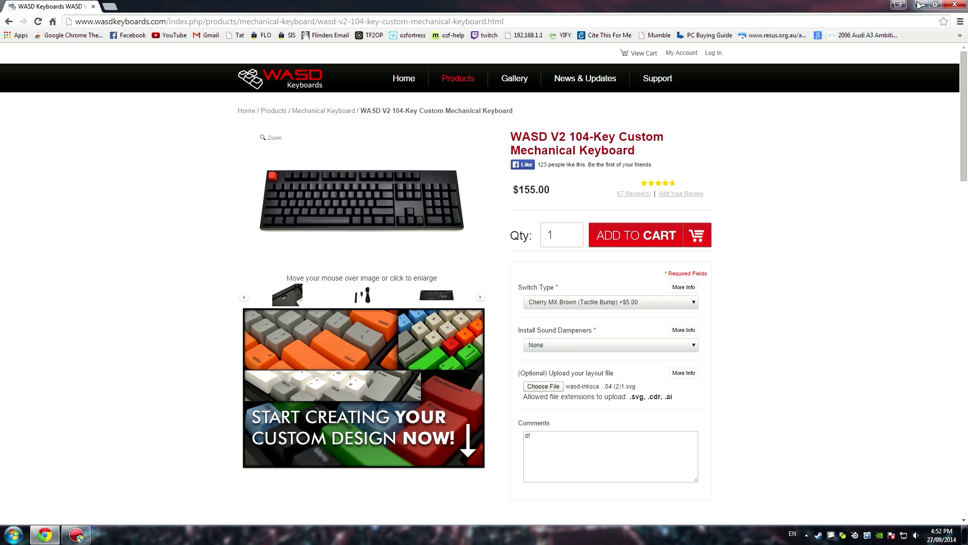
Step: Colour the O and Y keycaps red, then scroll back up the order form
scroll(640, 248, down, 9)
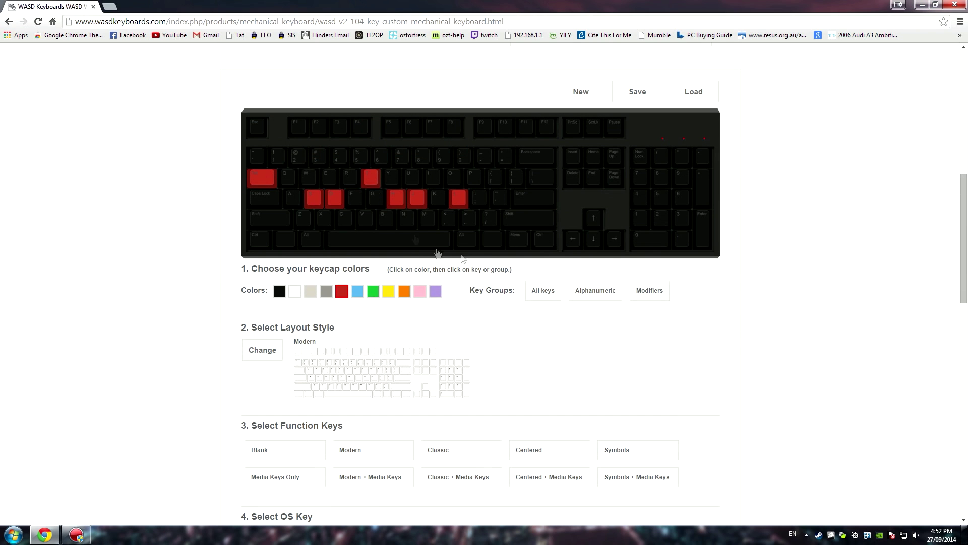
click(457, 178)
click(388, 178)
scroll(640, 310, up, 10)
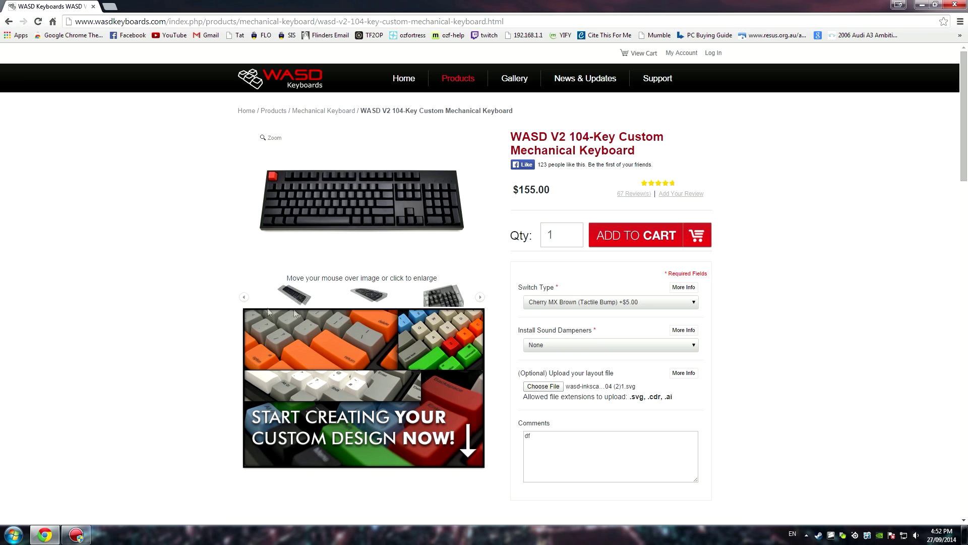
mouse_move(335, 240)
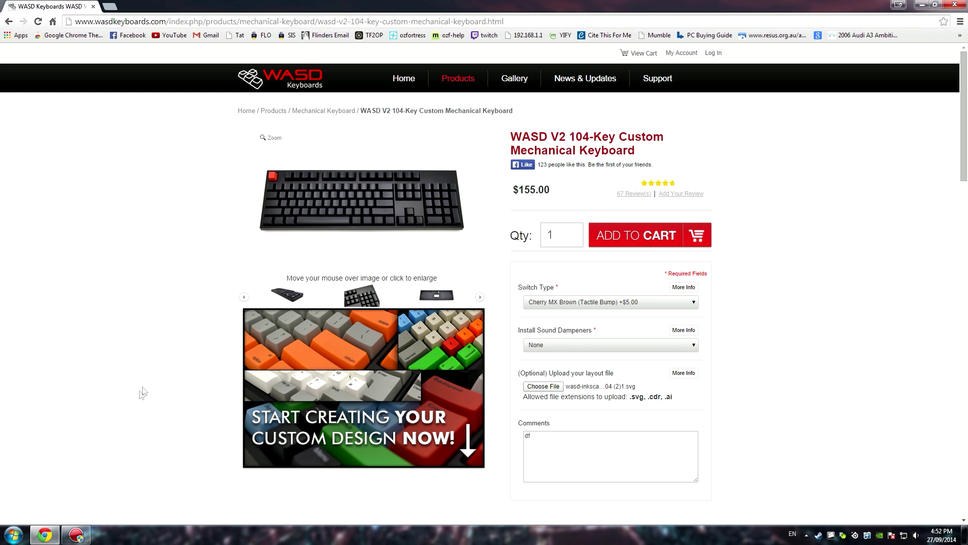